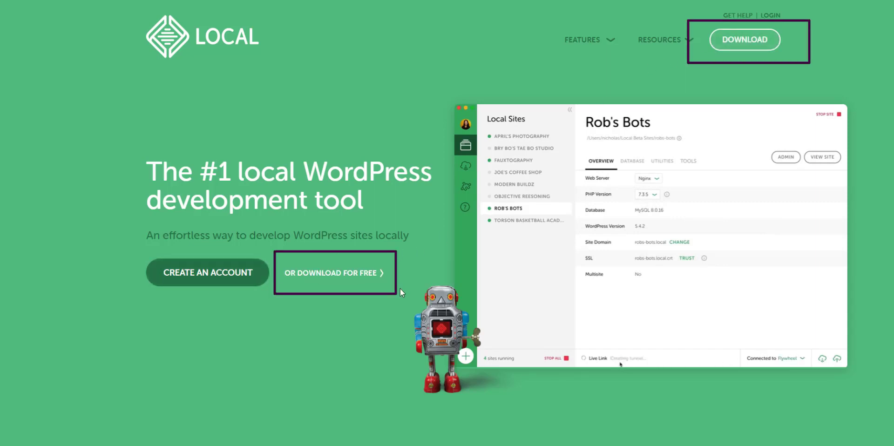
Open the Local download form and choose Windows as the platform.
click(744, 41)
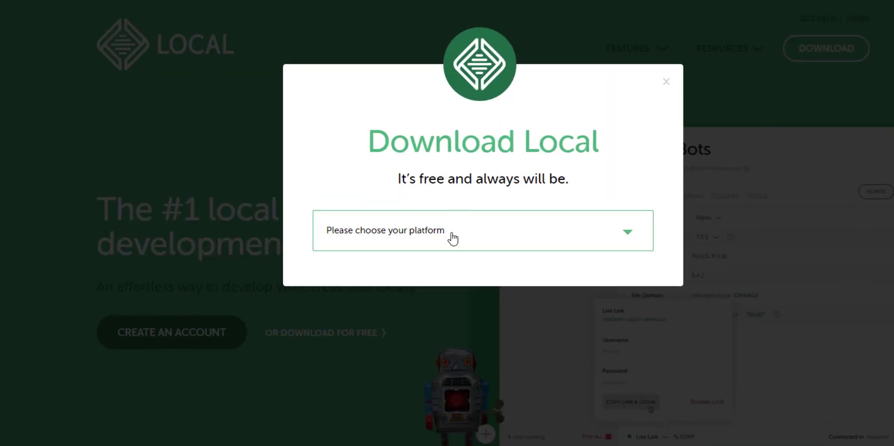
click(451, 238)
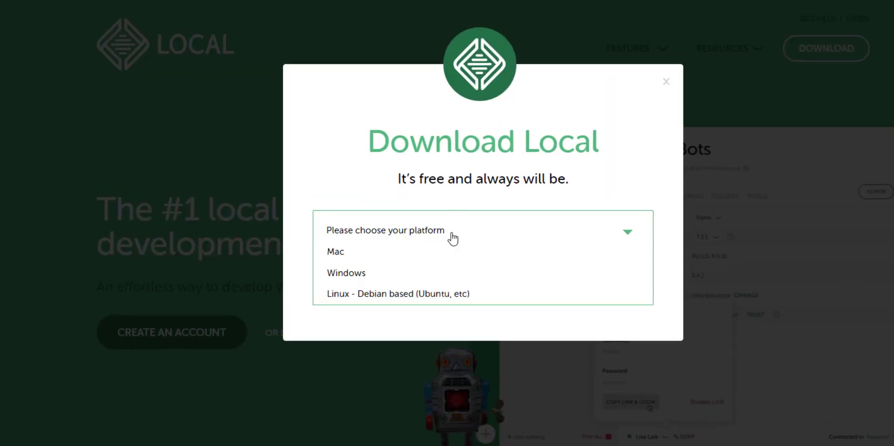
click(370, 279)
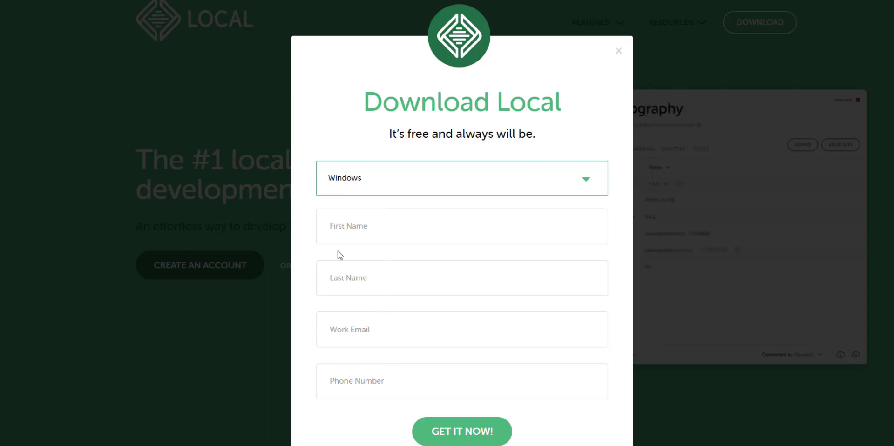
Enter the first and last name in the download form.
click(418, 229)
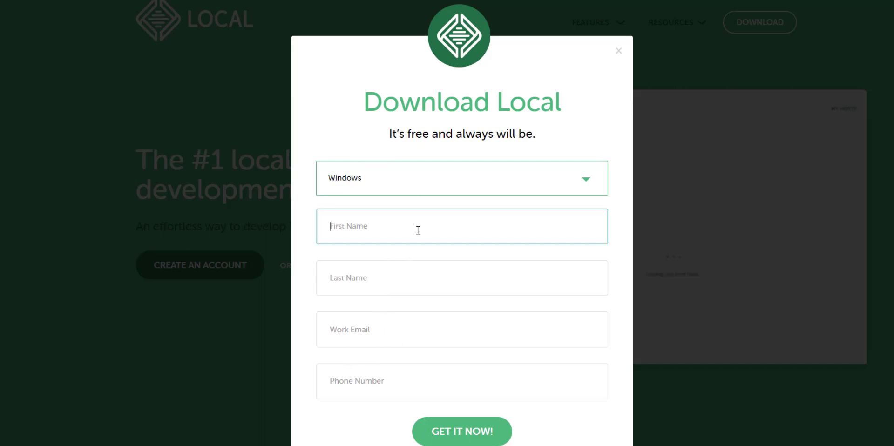
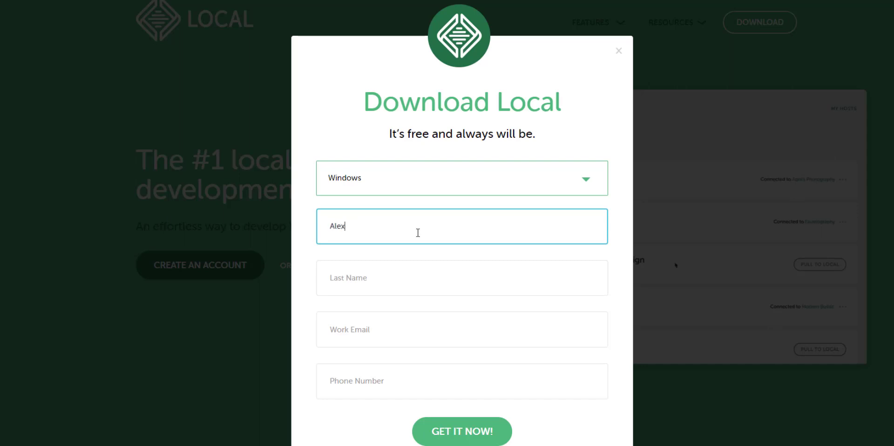
key(Tab)
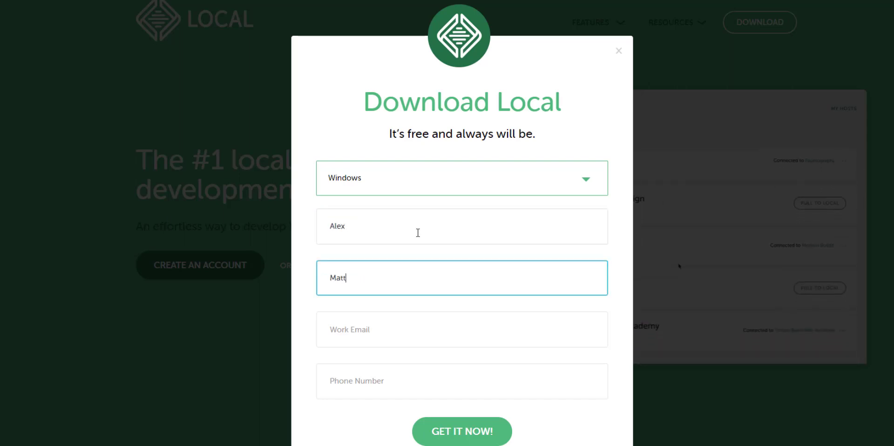
key(Tab)
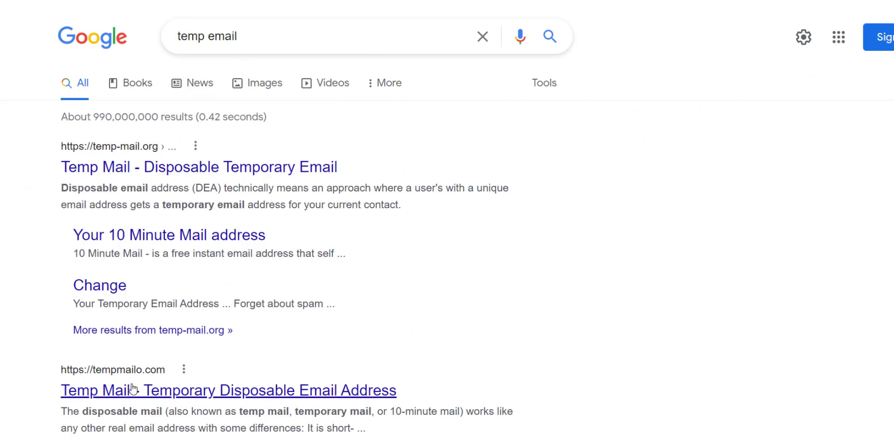
Open Tempmailo and copy its temporary email address.
click(148, 392)
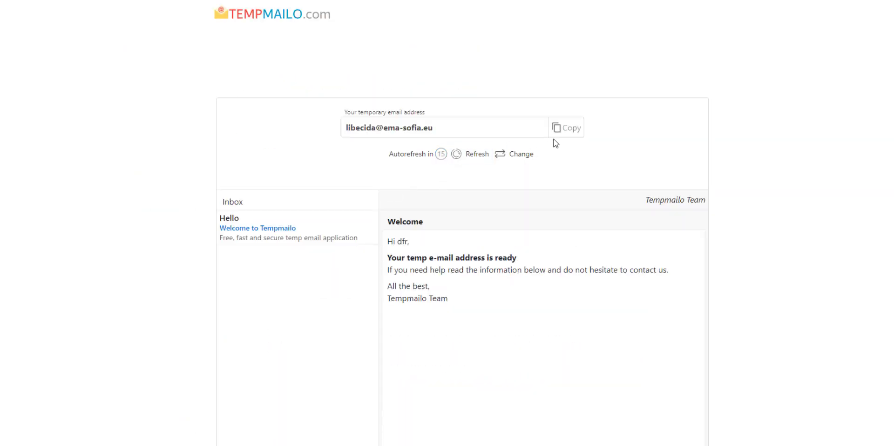
click(566, 133)
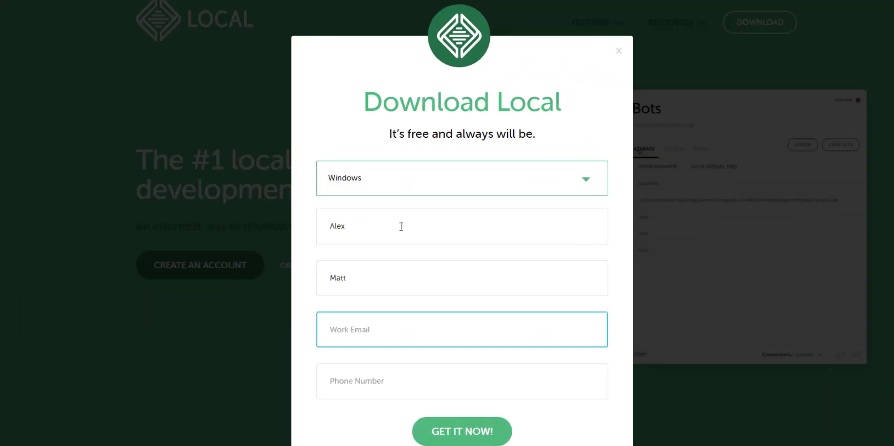
Paste the temporary email, enter a phone number and submit the Local download form.
key(ctrl+v)
click(408, 382)
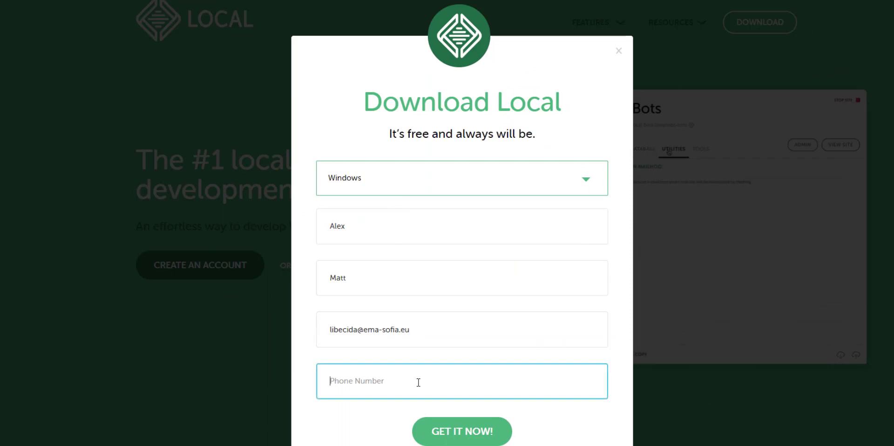
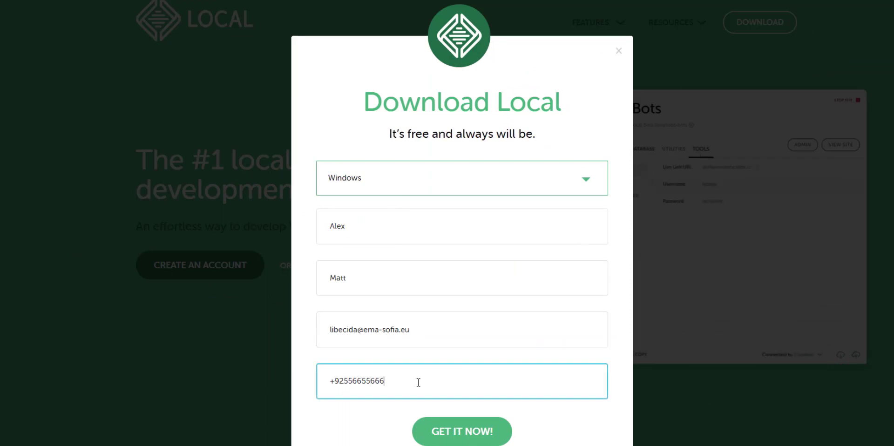
click(487, 430)
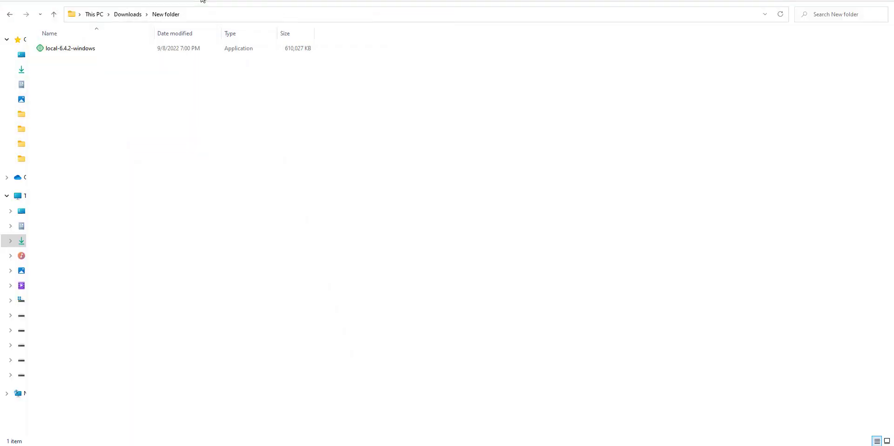
Run local-6.4.2-windows for all users into the default C:\Program Files (x86)\Local folder.
click(89, 48)
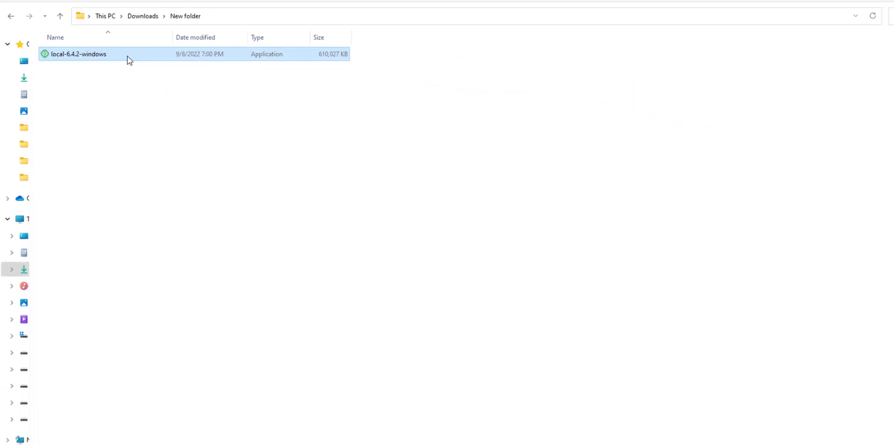
double_click(129, 60)
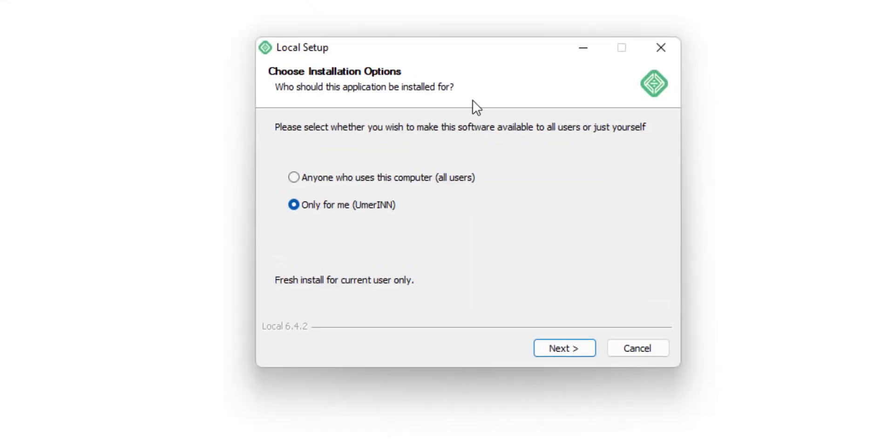
click(356, 180)
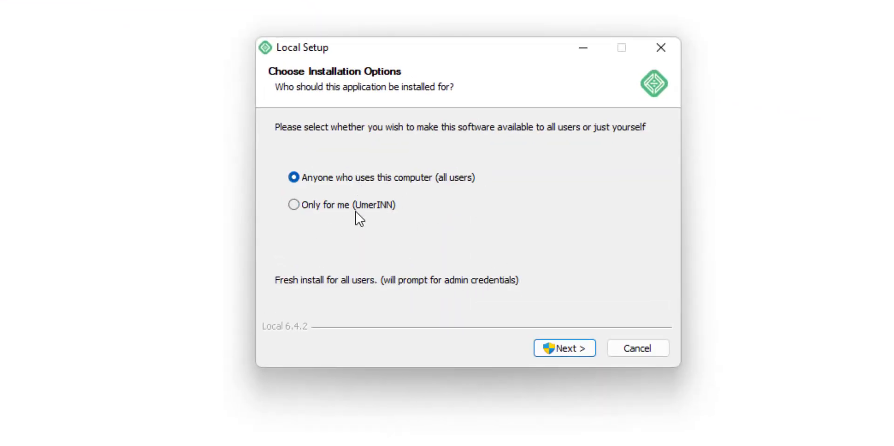
click(355, 211)
click(368, 177)
click(585, 347)
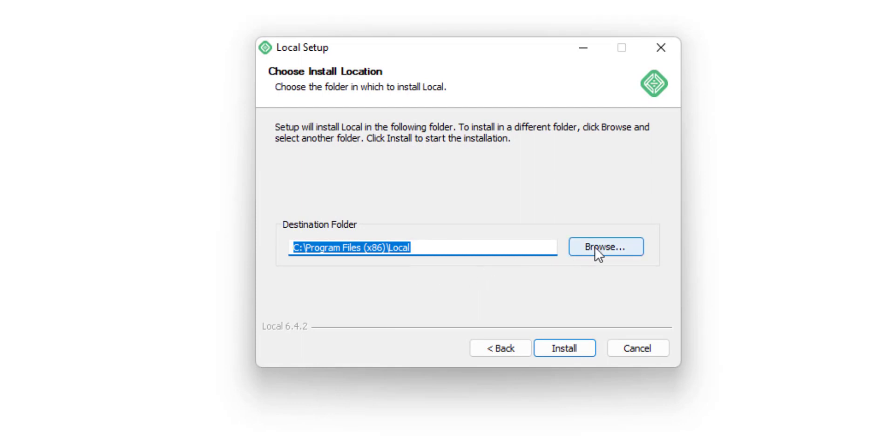
click(567, 346)
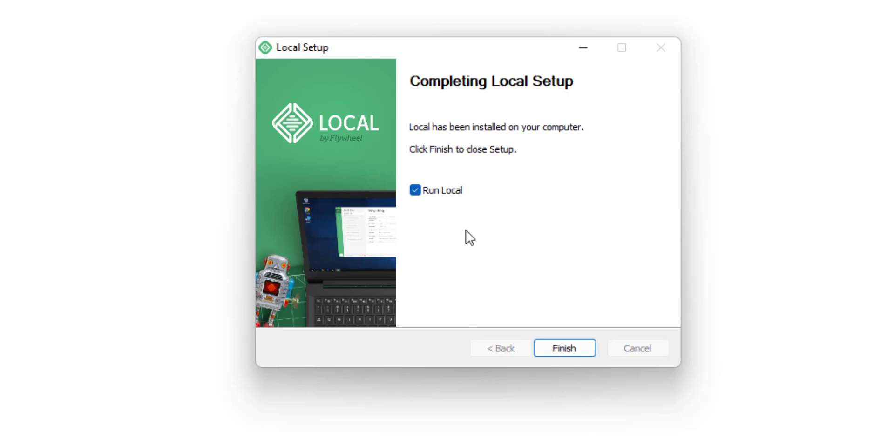
Finish setup so Local launches, then start creating a new site.
click(566, 346)
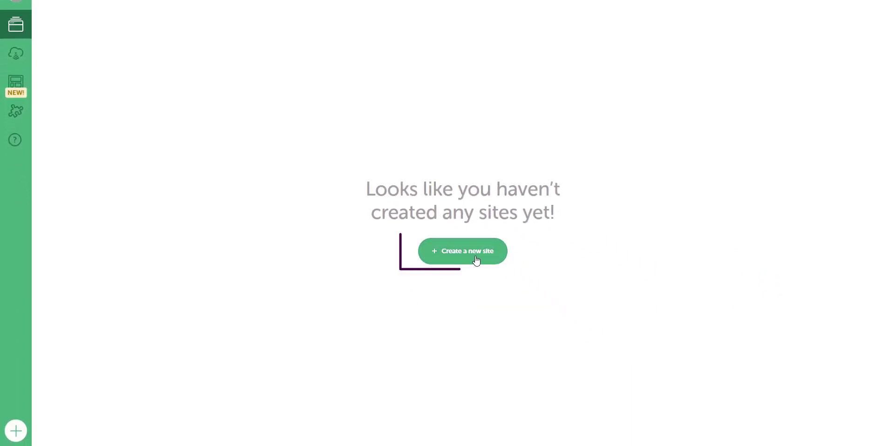
click(476, 260)
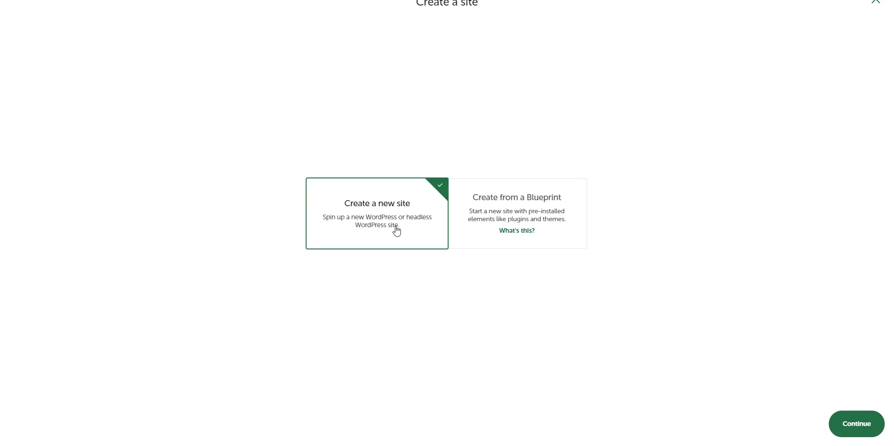
Name the new plain WordPress site firstweb.
click(851, 425)
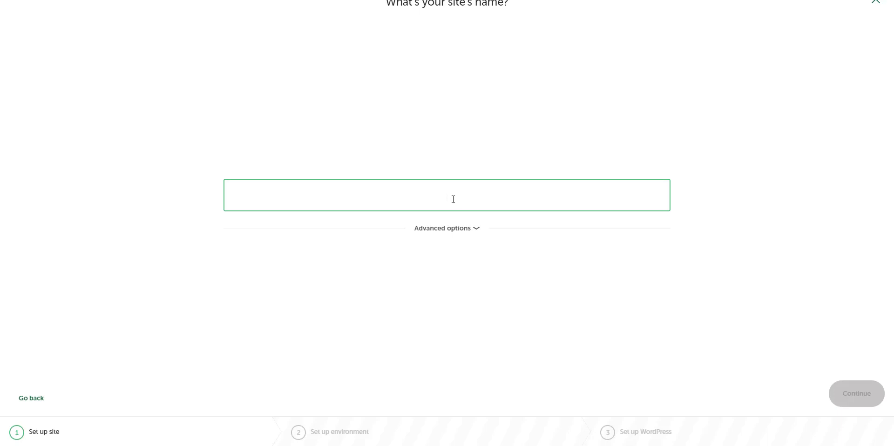
text(firstweb)
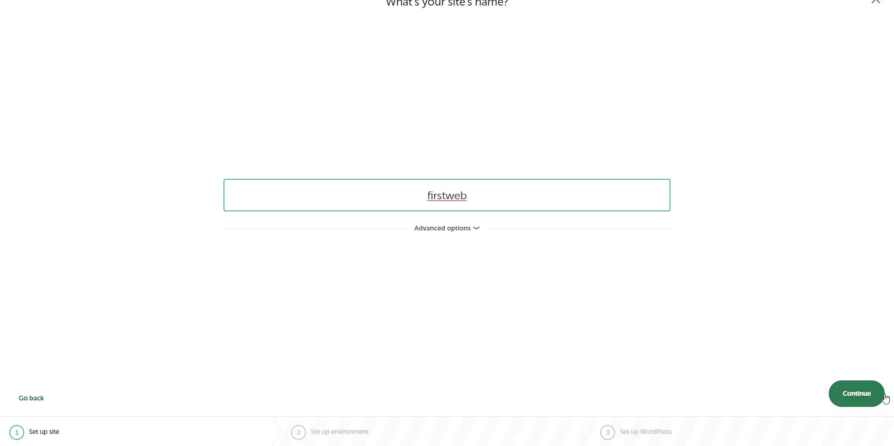
click(867, 393)
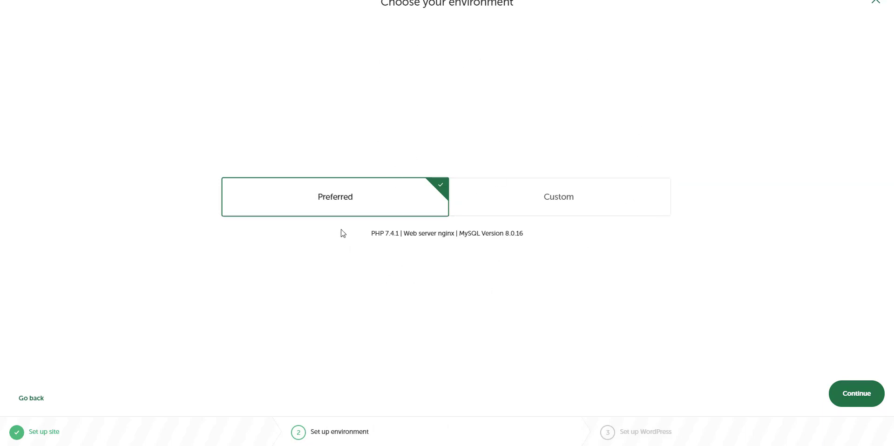
Keep the Preferred environment, enter WordPress admin credentials and add the site.
click(543, 211)
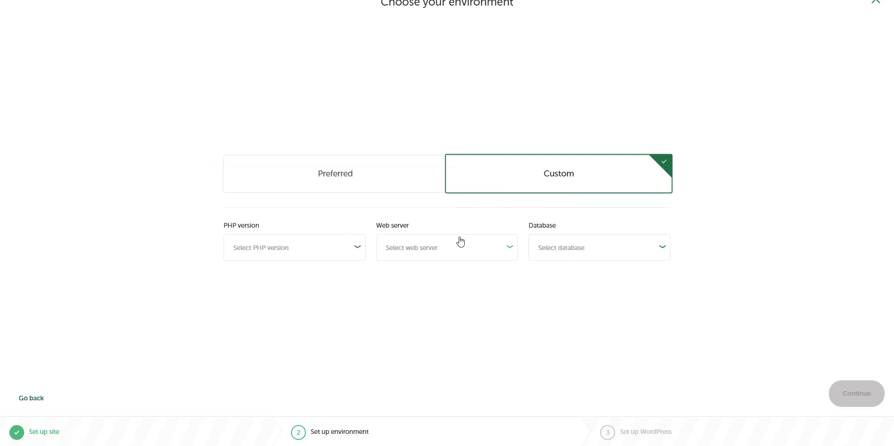
click(384, 181)
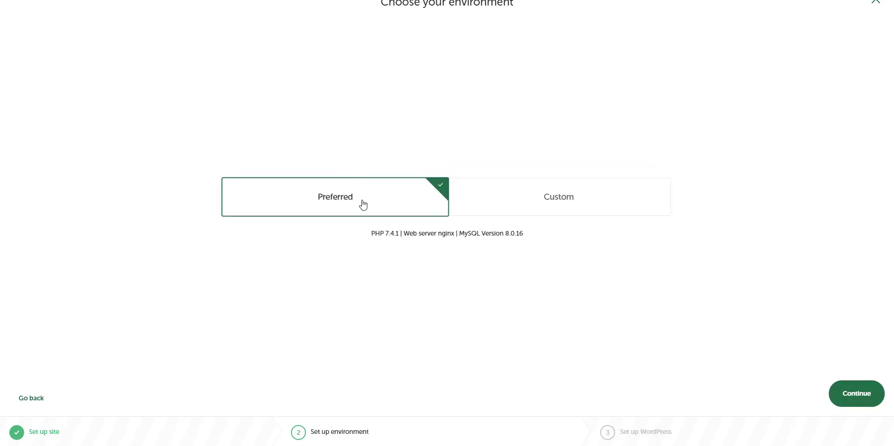
click(842, 399)
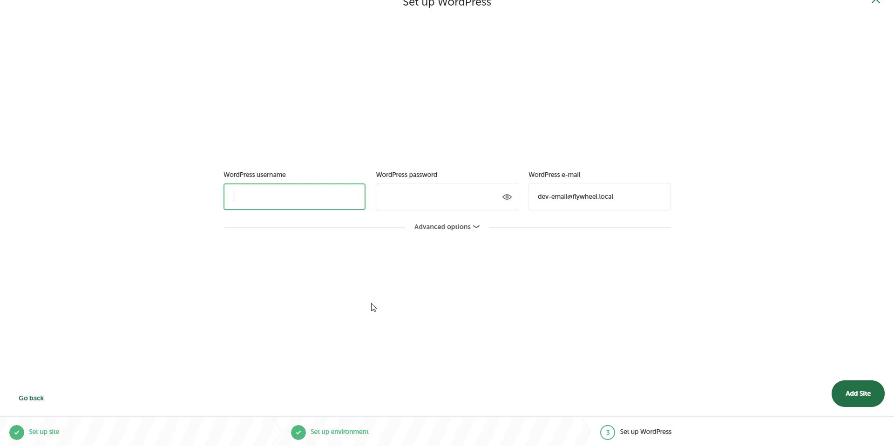
key(Tab)
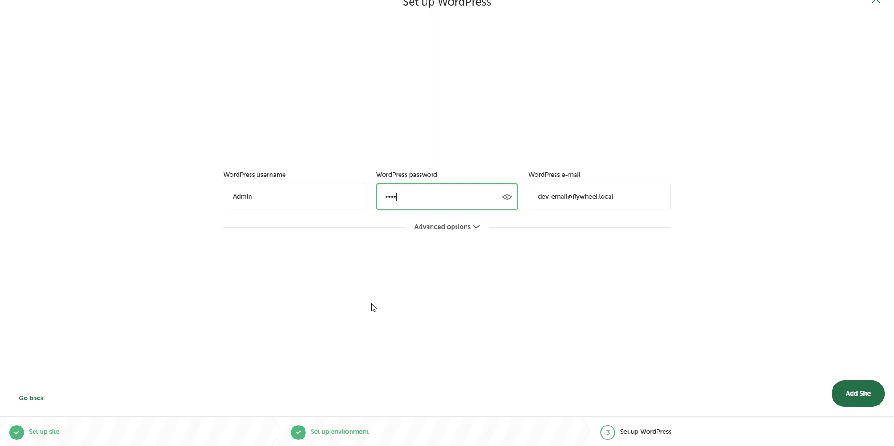
click(871, 395)
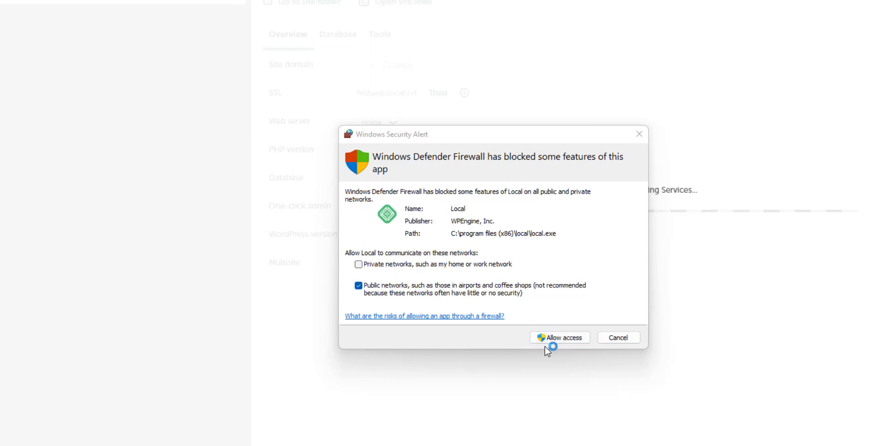
Allow Local, nginx and mailhog through the Windows Defender Firewall.
click(561, 339)
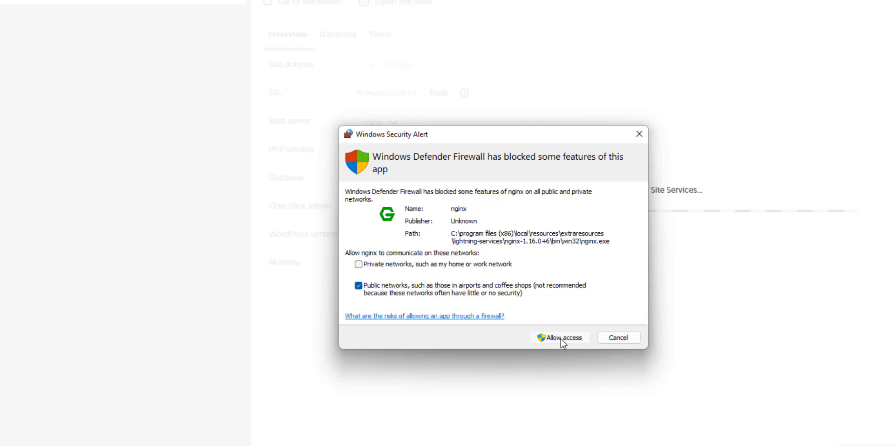
click(560, 338)
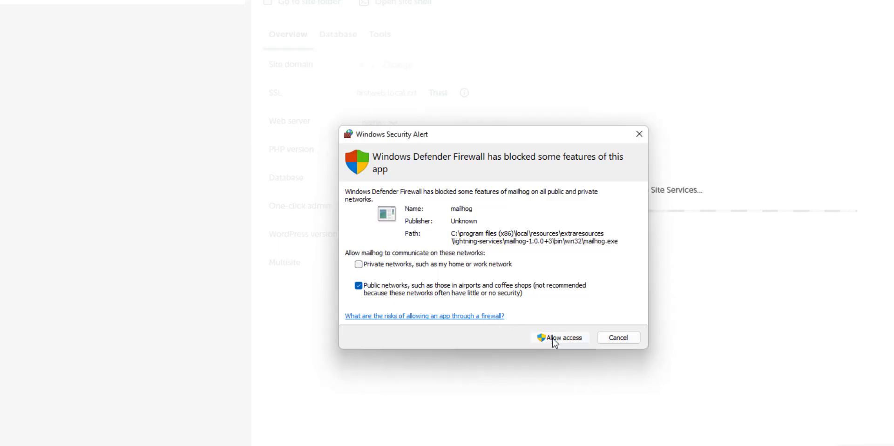
click(579, 339)
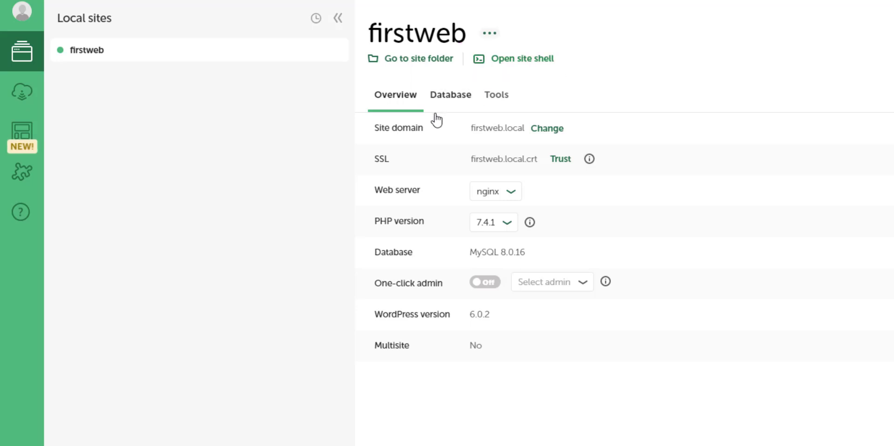
drag(473, 130, 525, 135)
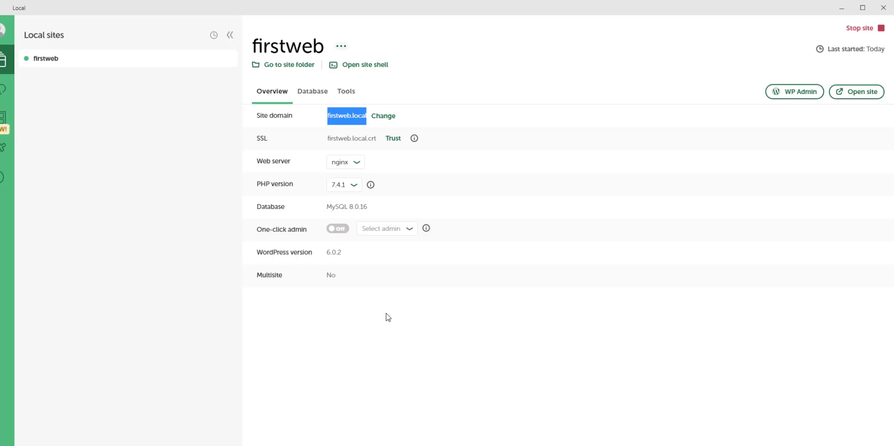
click(326, 115)
drag(328, 116, 354, 115)
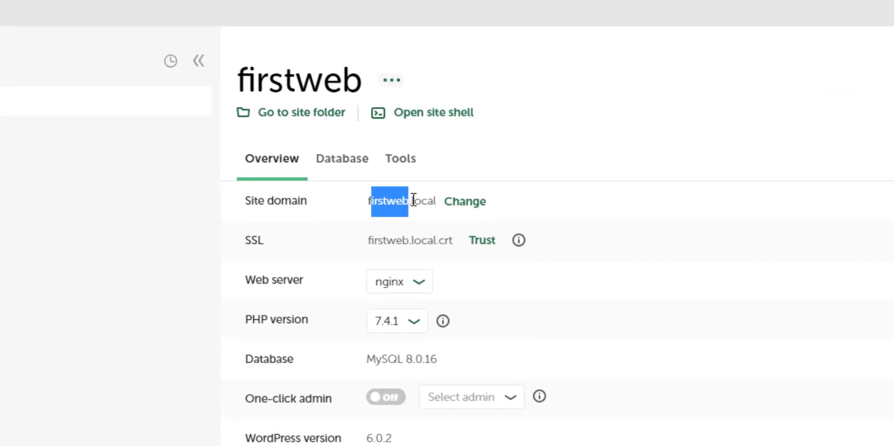
mouse_move(413, 200)
mouse_down()
mouse_move(431, 199)
mouse_move(437, 213)
mouse_move(427, 207)
mouse_up()
click(372, 201)
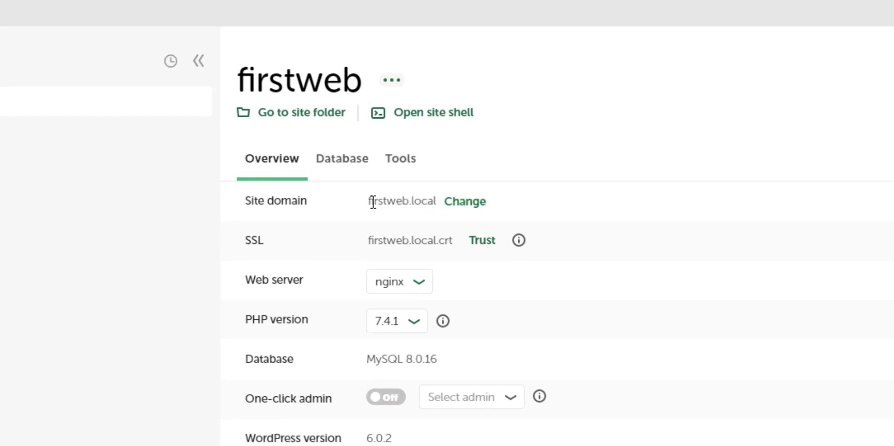
drag(368, 202, 441, 211)
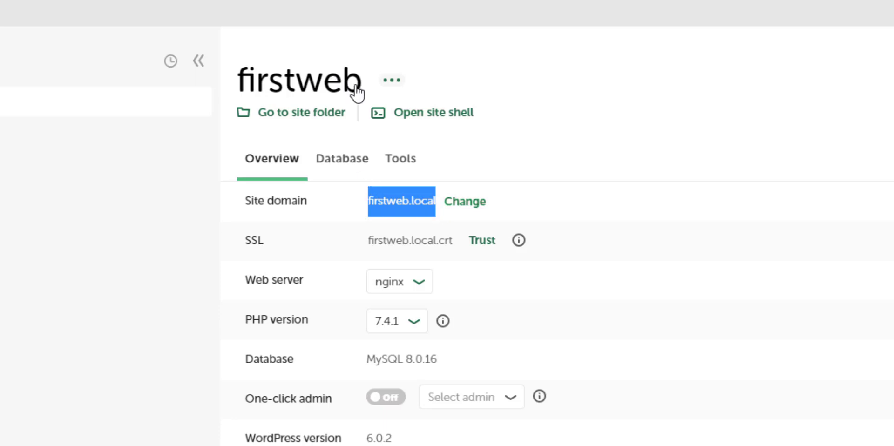
click(398, 206)
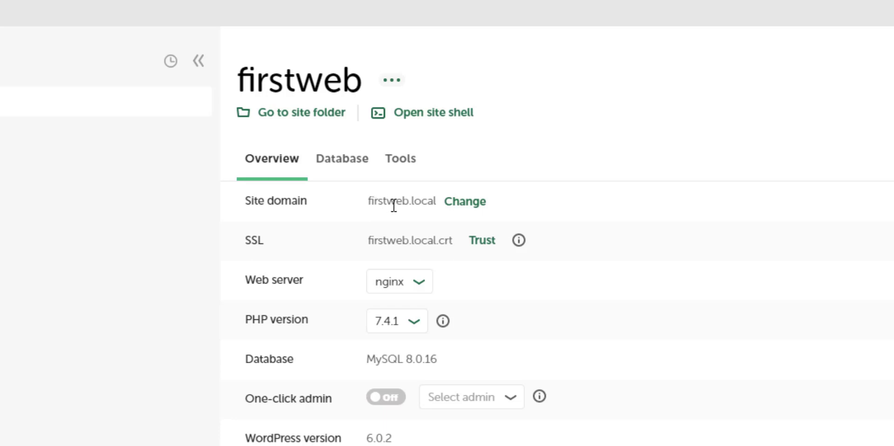
drag(437, 205, 367, 209)
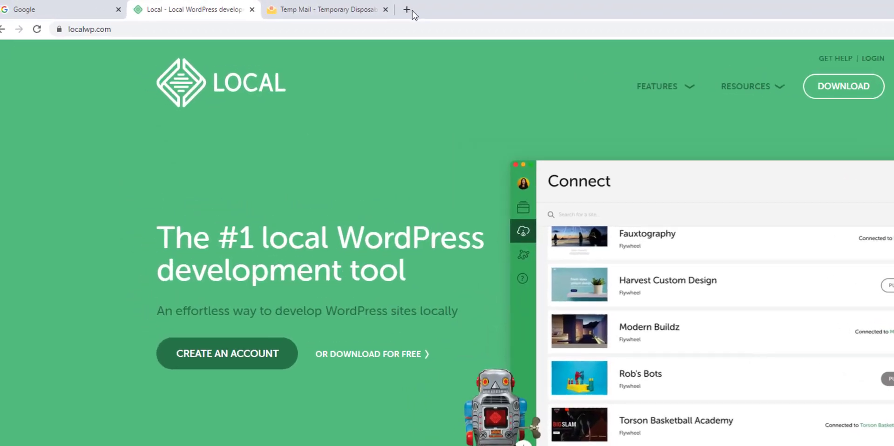
click(406, 10)
text(http://firstweb.local)
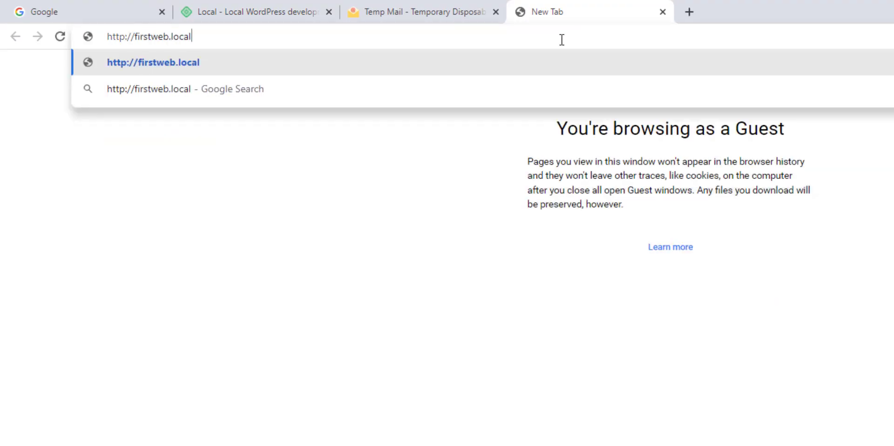
key(Return)
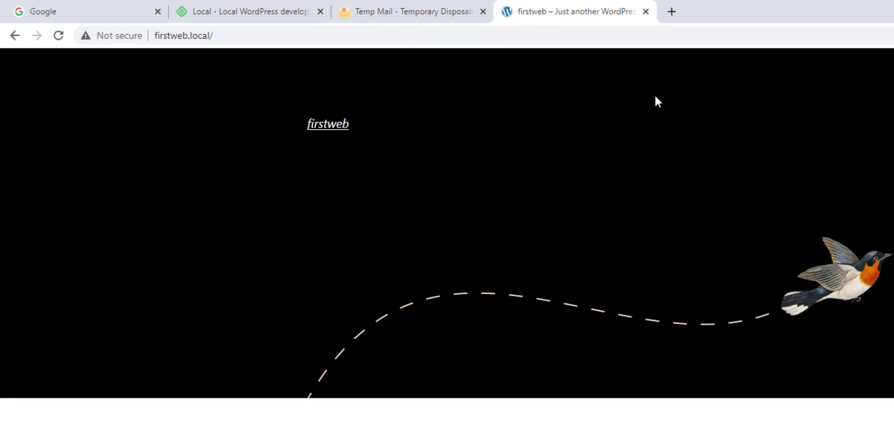
scroll(785, 400, down, 1)
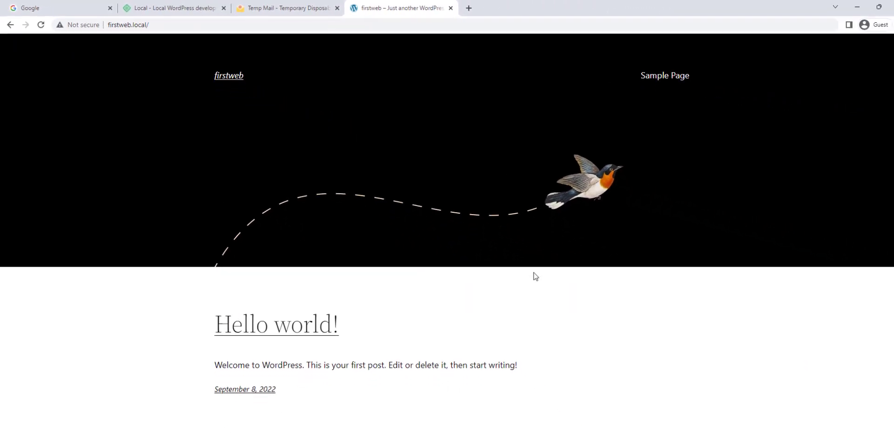
scroll(534, 276, down, 3)
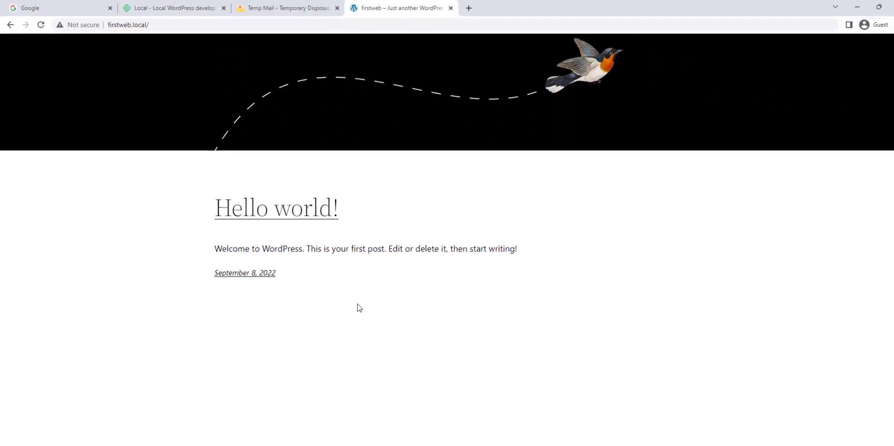
scroll(411, 206, up, 3)
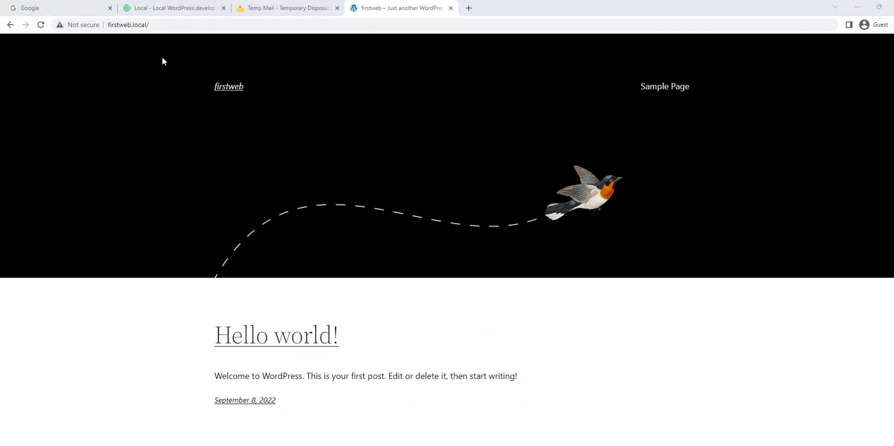
Change the address to firstweb.local/wp-admin to reach the login page.
click(189, 25)
click(216, 20)
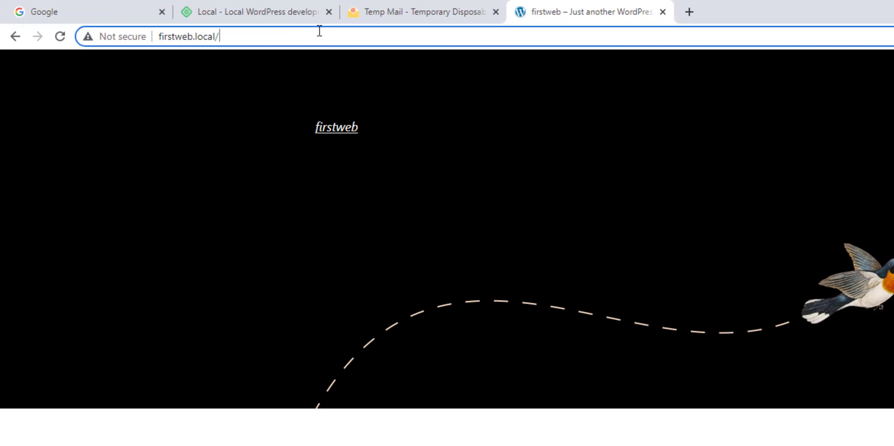
text(login)
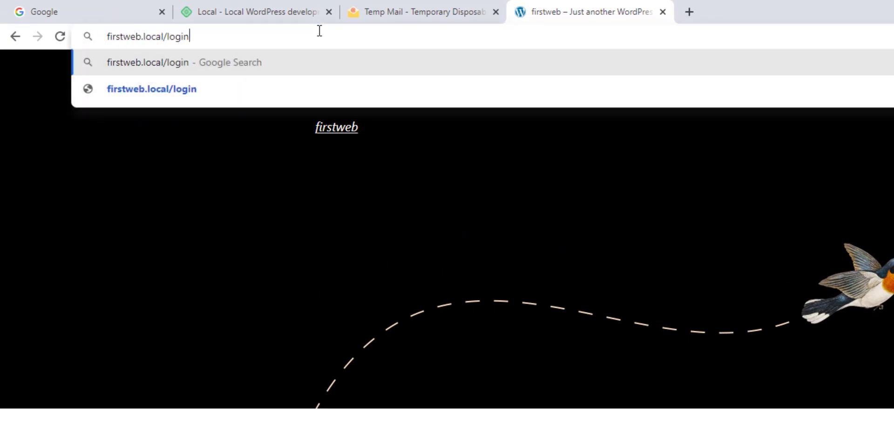
double_click(175, 36)
text(wp-admin)
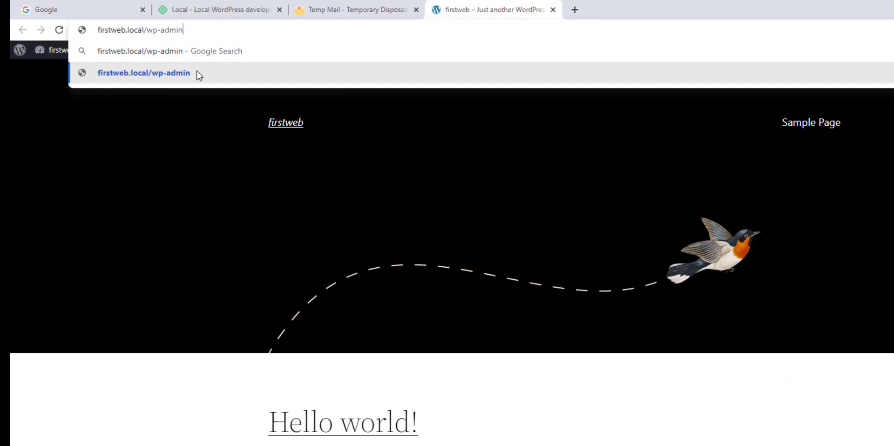
click(229, 88)
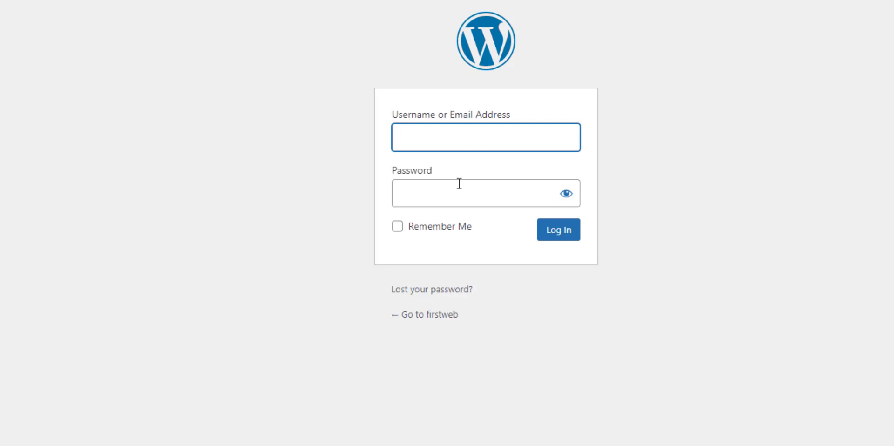
Sign in to WordPress with the admin username and password.
text(Admin)
key(Tab)
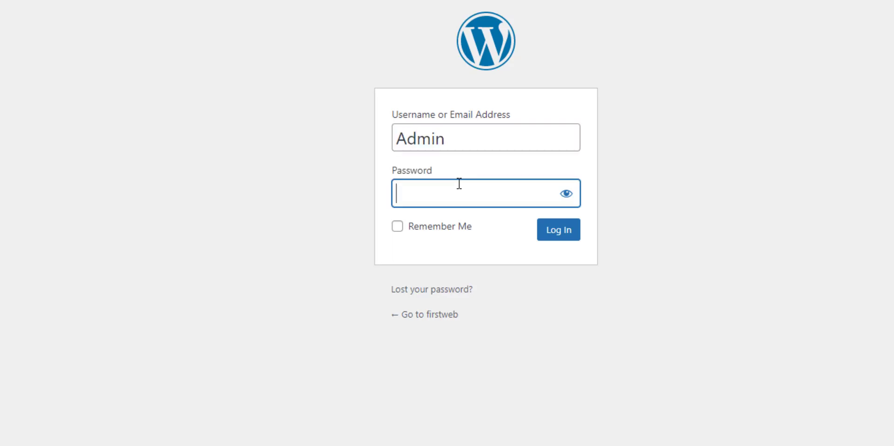
text(••••)
click(562, 233)
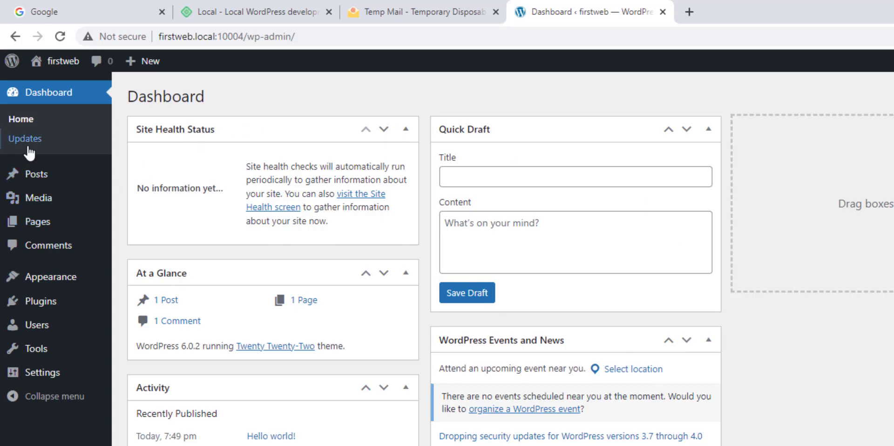
mouse_move(31, 179)
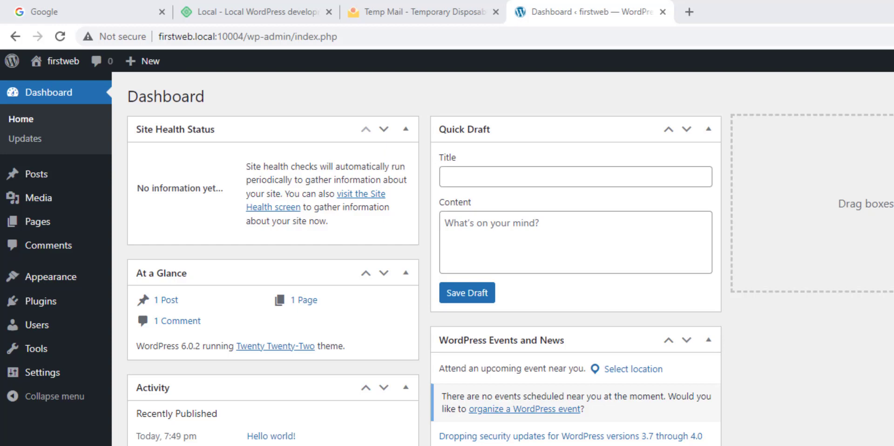
Browse the Add Themes grid under Appearance > Themes.
mouse_move(69, 279)
click(142, 284)
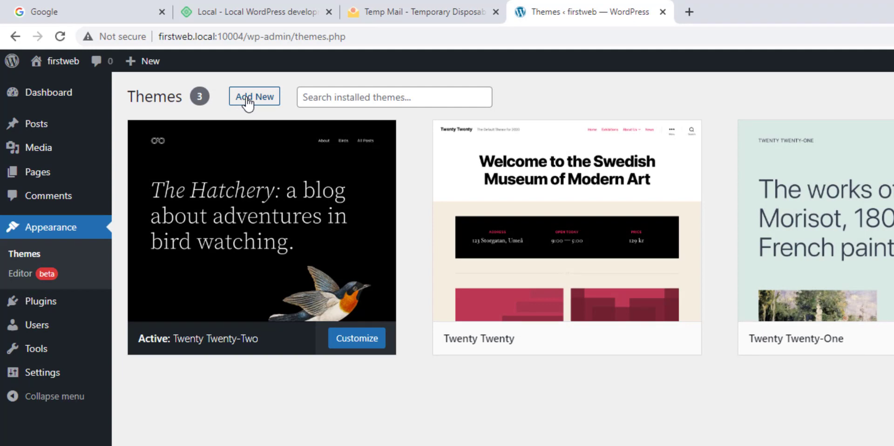
click(247, 98)
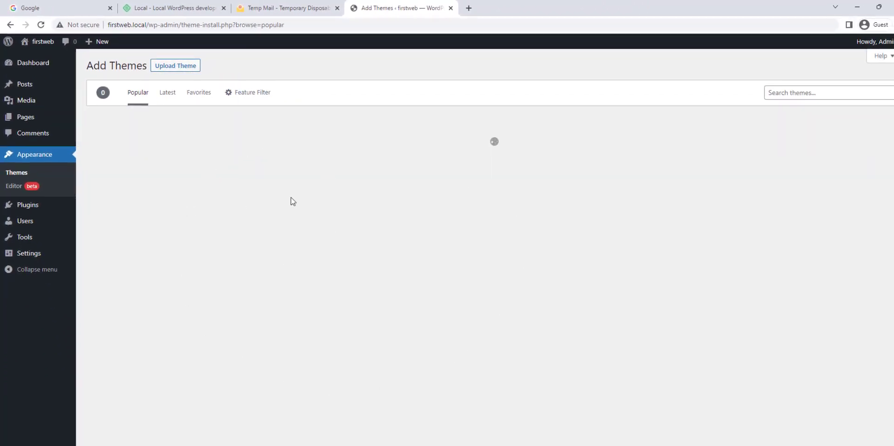
scroll(376, 314, down, 1)
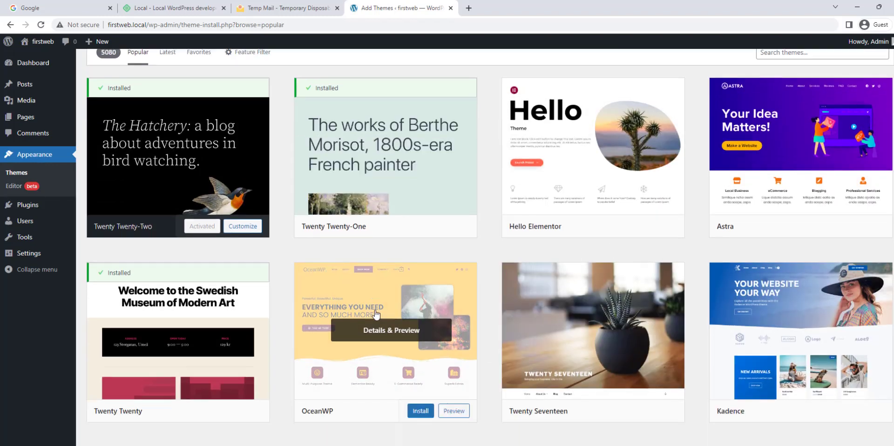
scroll(376, 314, down, 15)
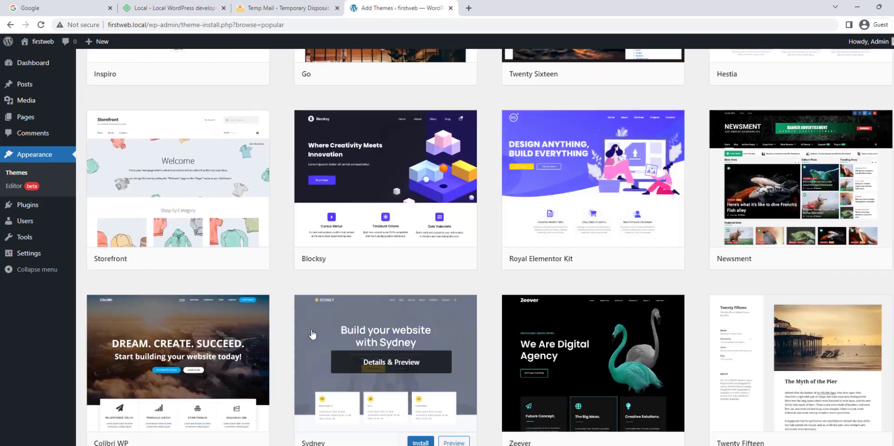
scroll(312, 334, up, 10)
scroll(343, 309, down, 12)
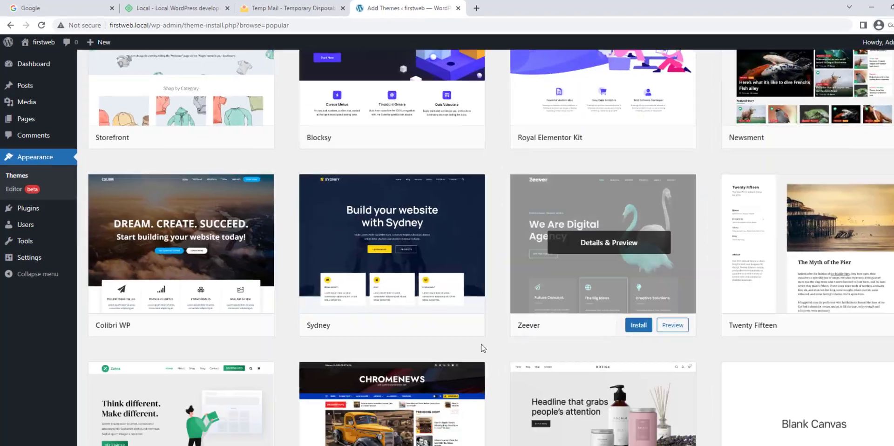
scroll(186, 256, up, 5)
Check Installed Plugins, then browse the featured plugins on Plugins > Add New.
mouse_move(65, 212)
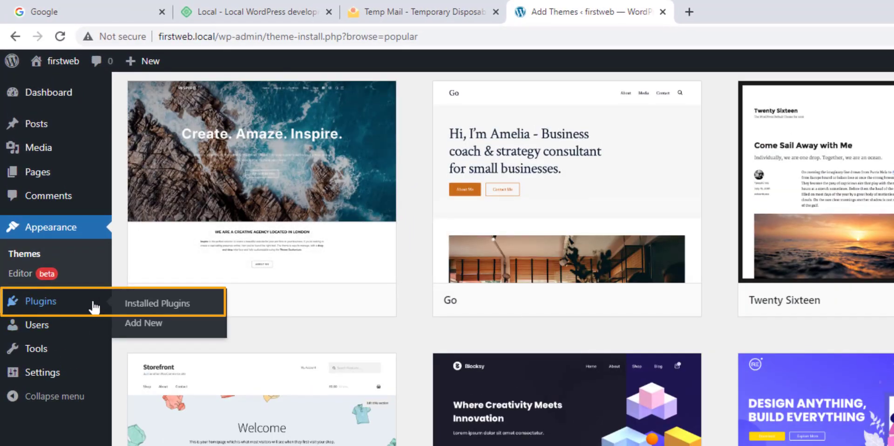
click(143, 303)
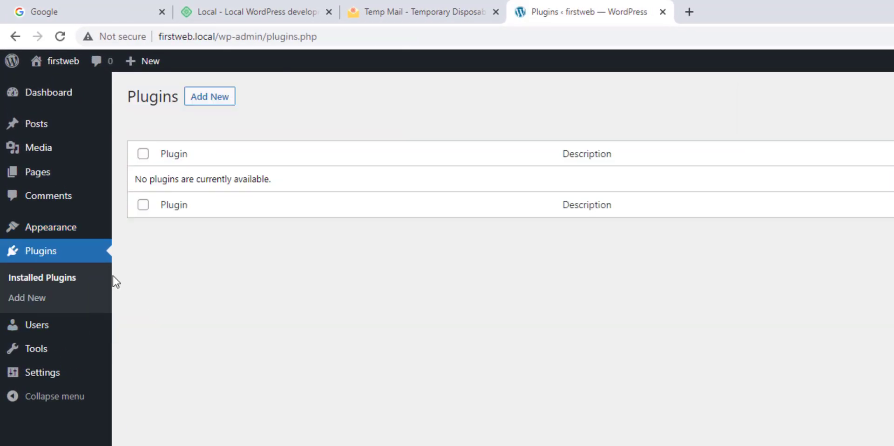
click(82, 301)
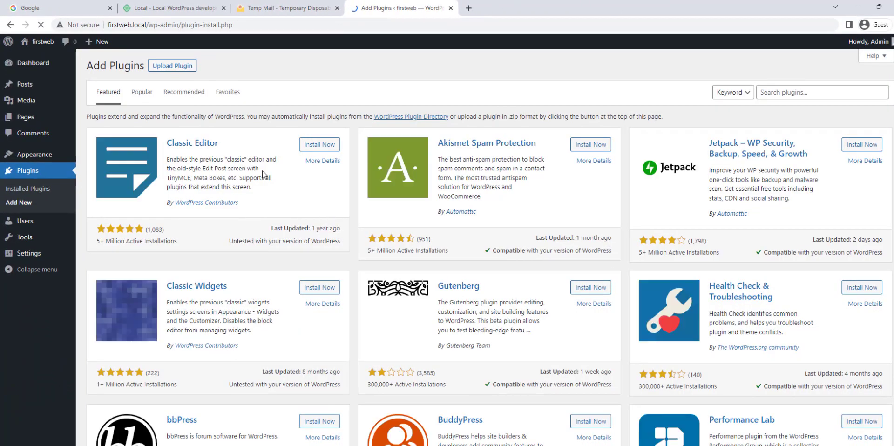
scroll(454, 311, down, 5)
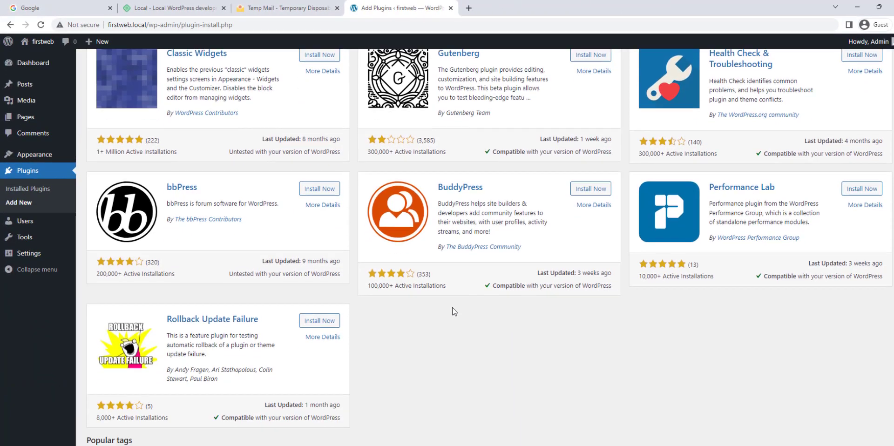
scroll(454, 311, down, 2)
scroll(411, 253, up, 6)
scroll(599, 328, up, 2)
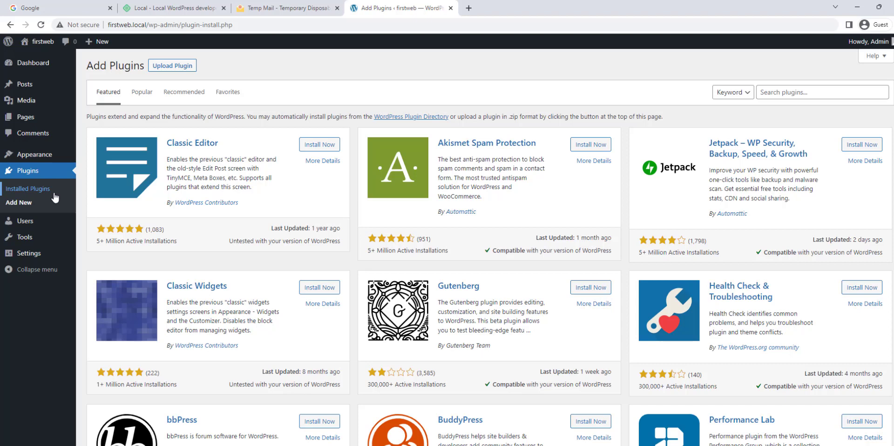
Upload betheme.zip from Downloads via Add Themes > Upload Theme and install it.
mouse_move(51, 154)
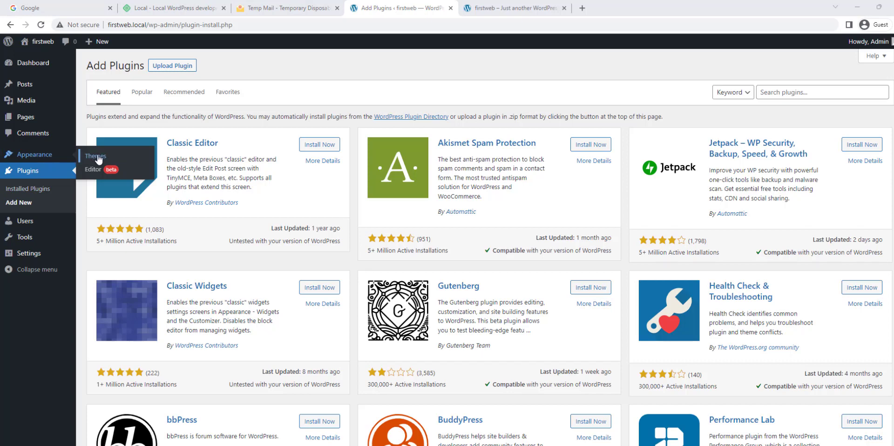
click(98, 159)
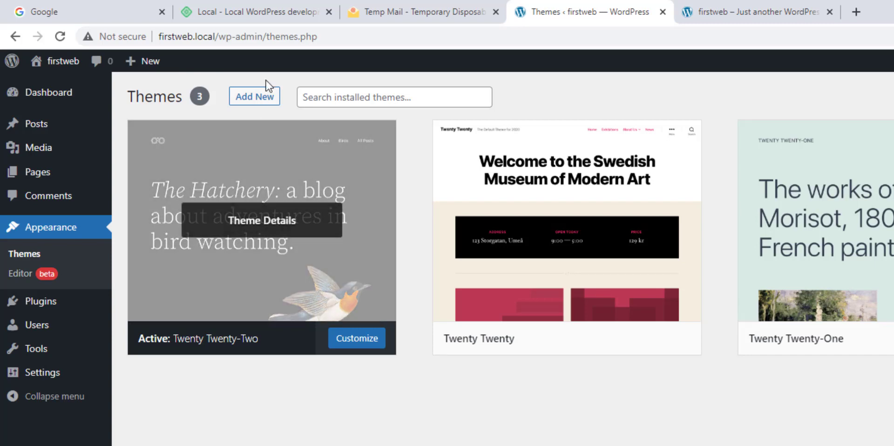
click(270, 103)
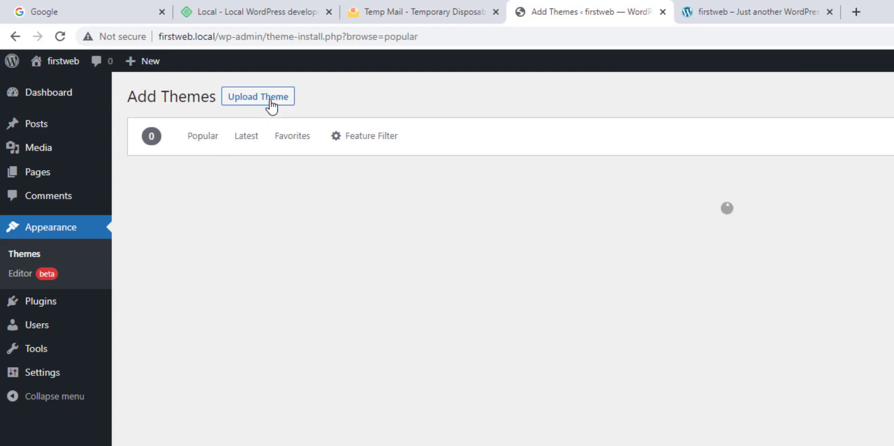
click(276, 108)
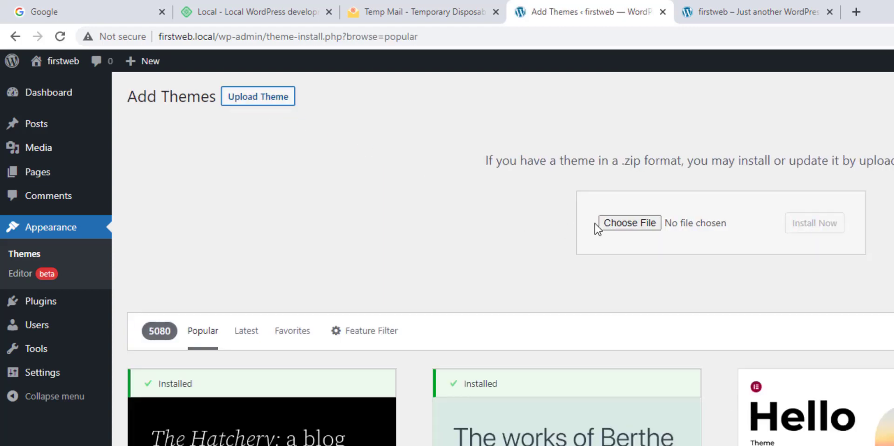
click(639, 224)
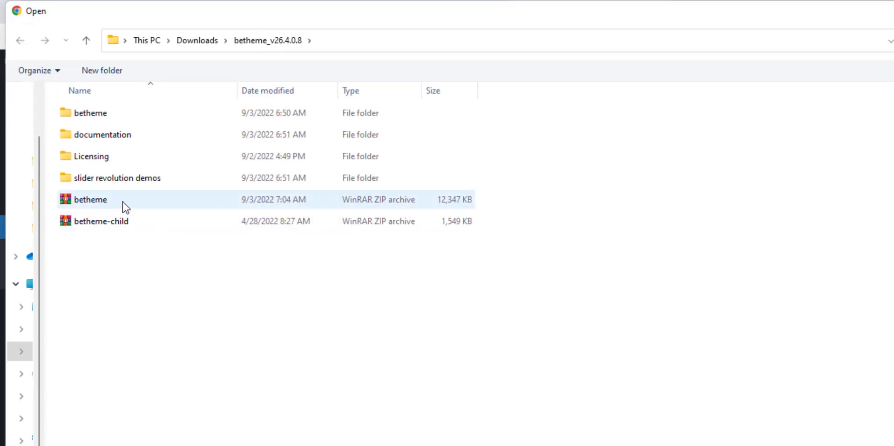
double_click(122, 206)
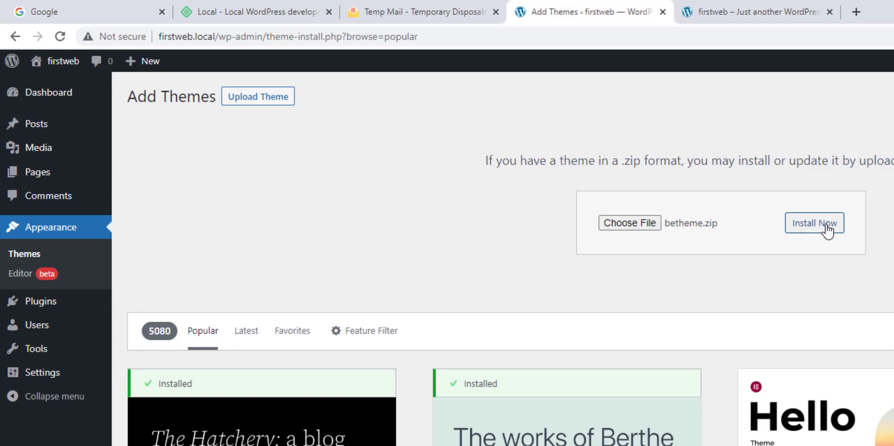
click(827, 228)
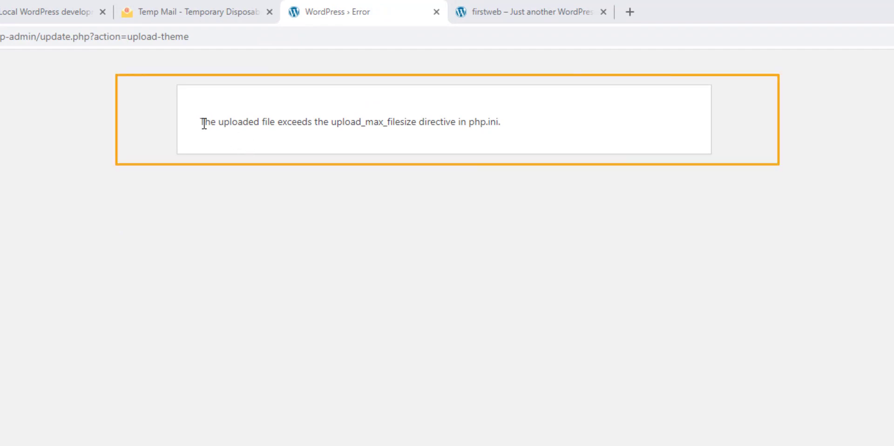
Highlight the theme upload error about upload_max_filesize in php.ini.
drag(204, 122, 512, 131)
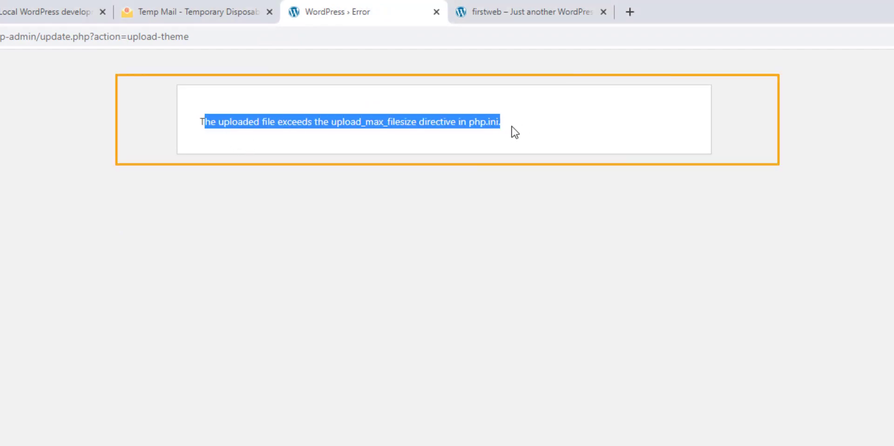
click(427, 125)
drag(255, 122, 497, 137)
drag(314, 122, 460, 140)
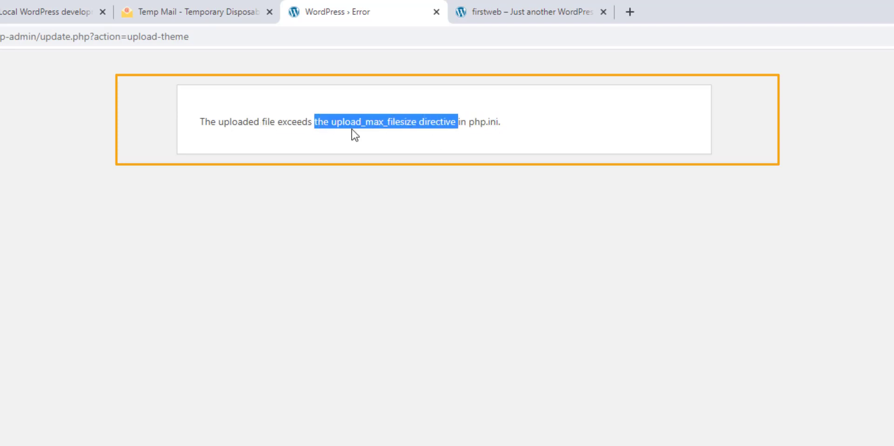
drag(260, 122, 476, 128)
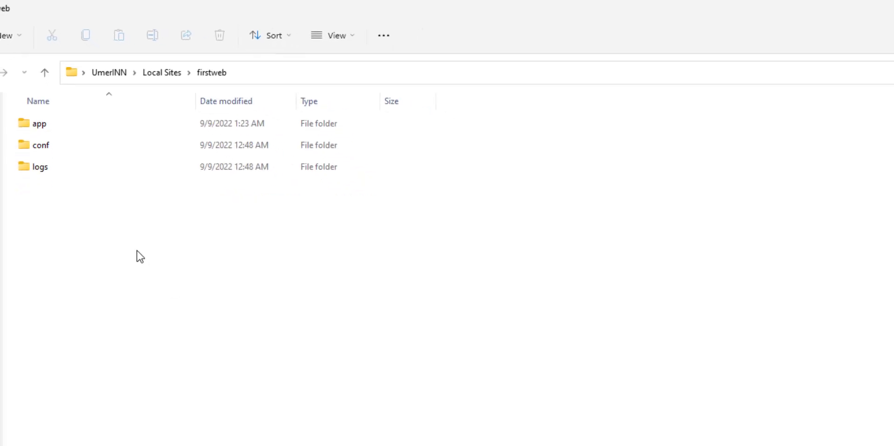
Point out the app, conf and logs folders in the firstweb site folder.
drag(136, 250, 117, 119)
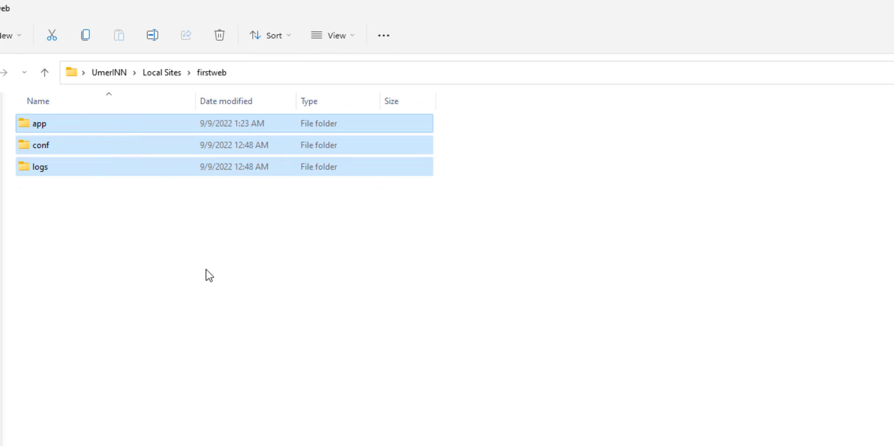
click(209, 275)
drag(165, 259, 104, 127)
click(156, 289)
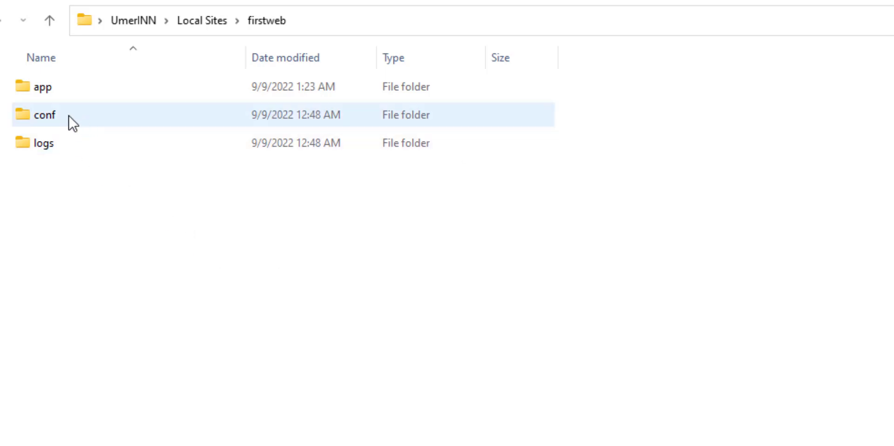
Open conf\php\php.ini in Notepad.
click(53, 118)
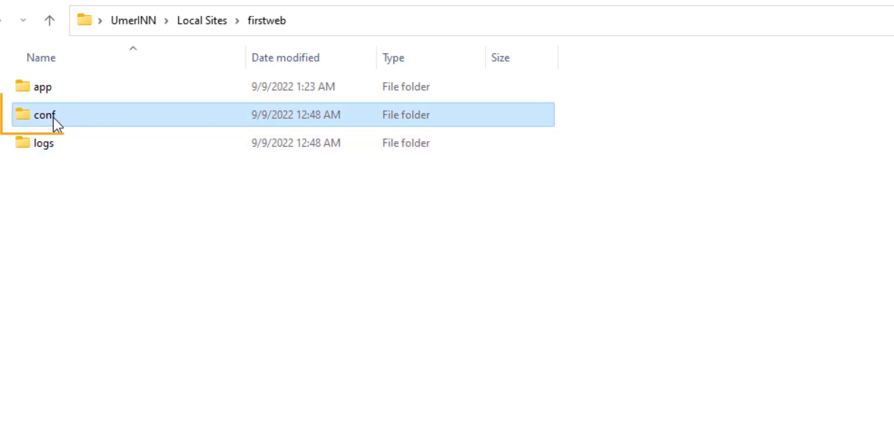
double_click(85, 116)
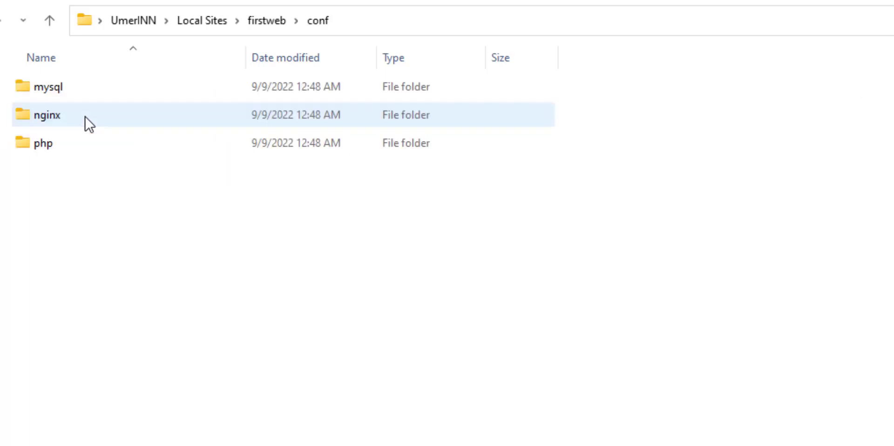
double_click(60, 150)
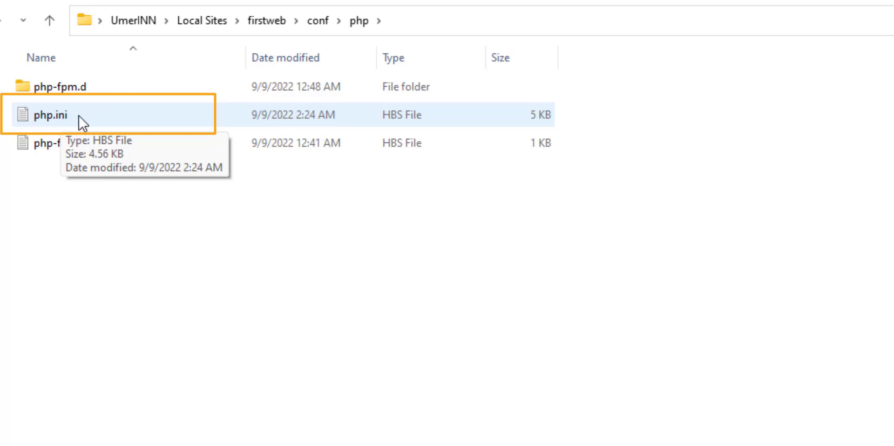
right_click(70, 114)
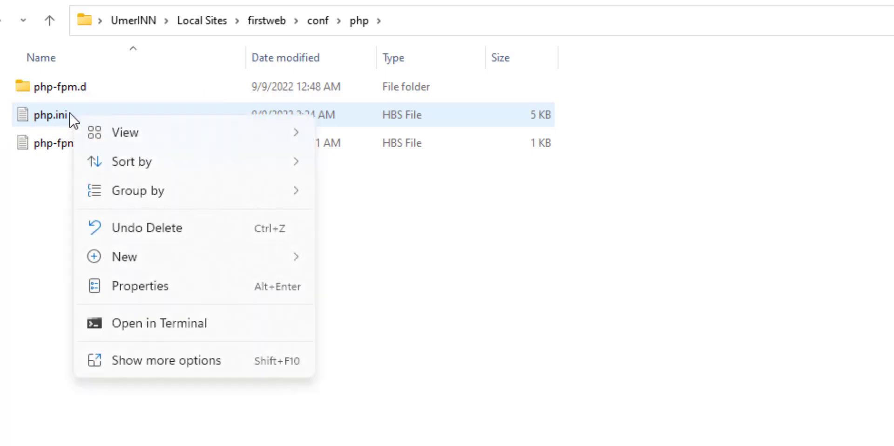
right_click(60, 115)
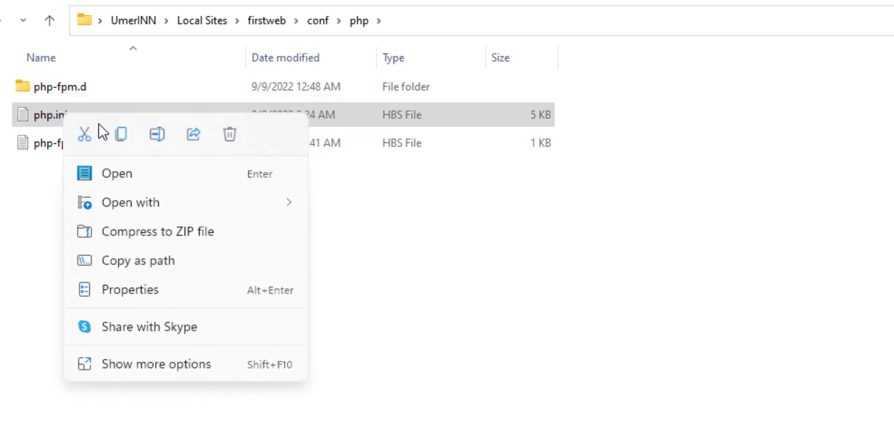
mouse_move(179, 208)
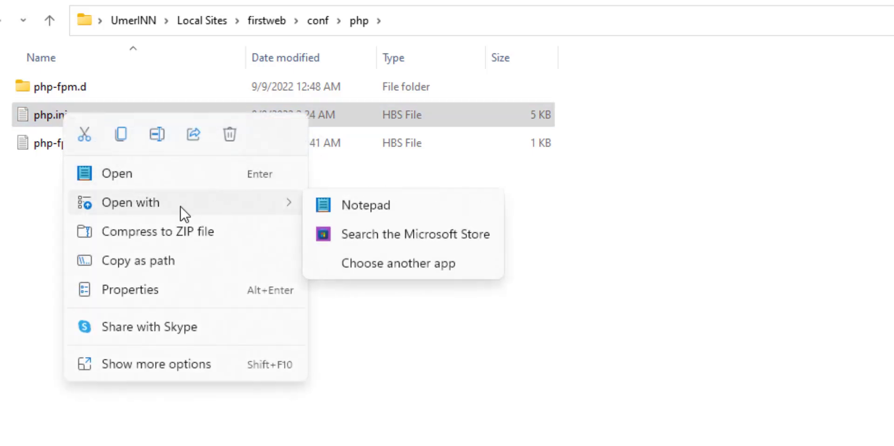
click(378, 207)
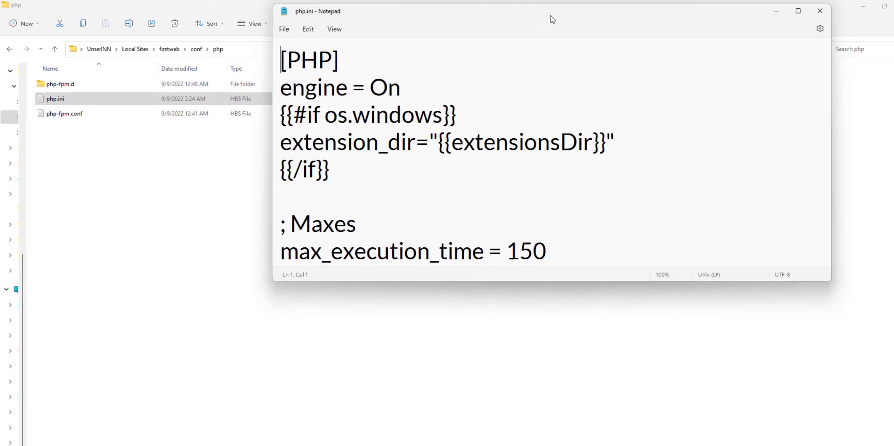
Maximize Notepad and change max_execution_time from 150 to 1200.
double_click(548, 19)
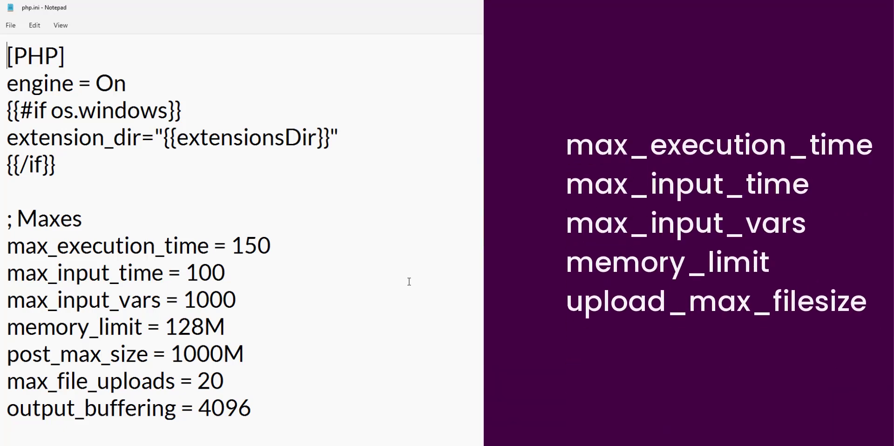
click(37, 247)
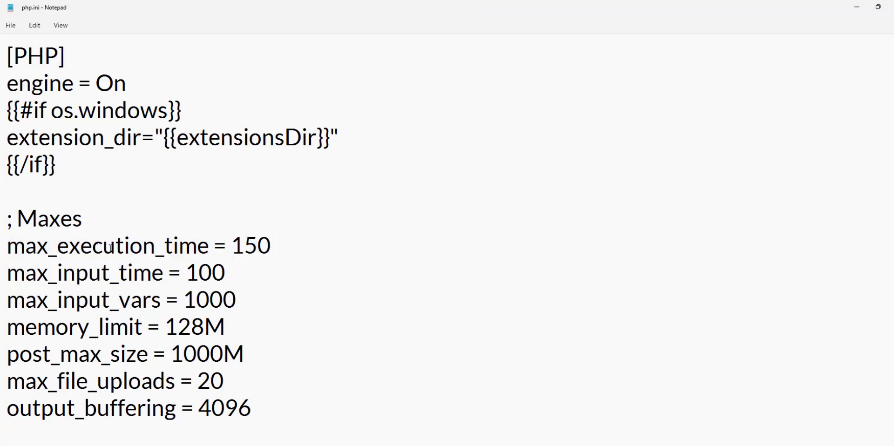
click(244, 246)
drag(240, 245, 268, 245)
click(250, 245)
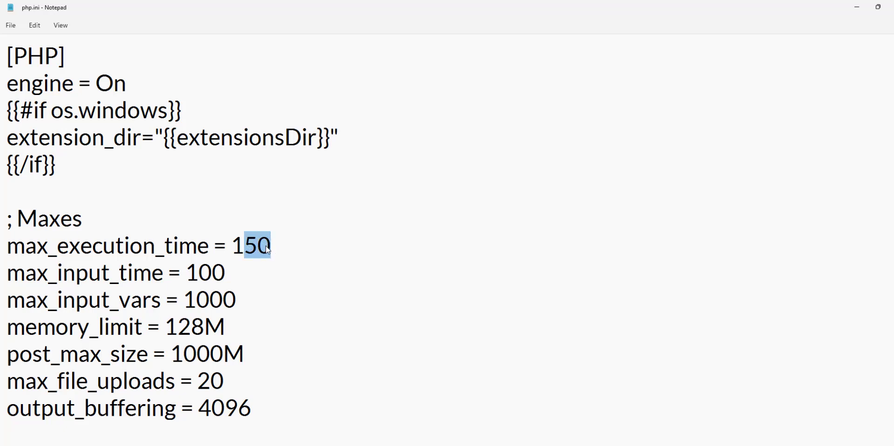
text(200)
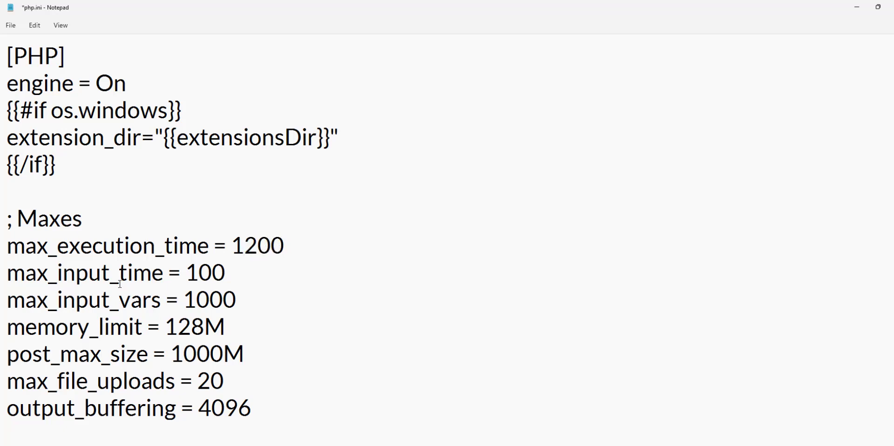
Set max_input_time to 600 and max_input_vars to 5000.
triple_click(3, 280)
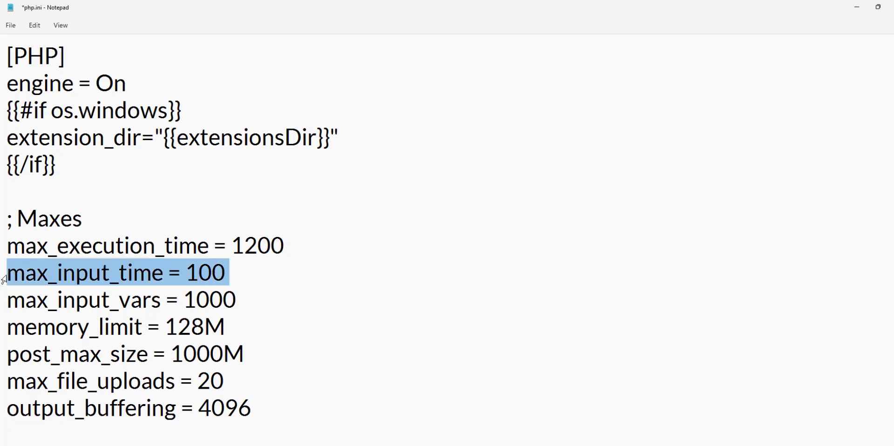
click(188, 272)
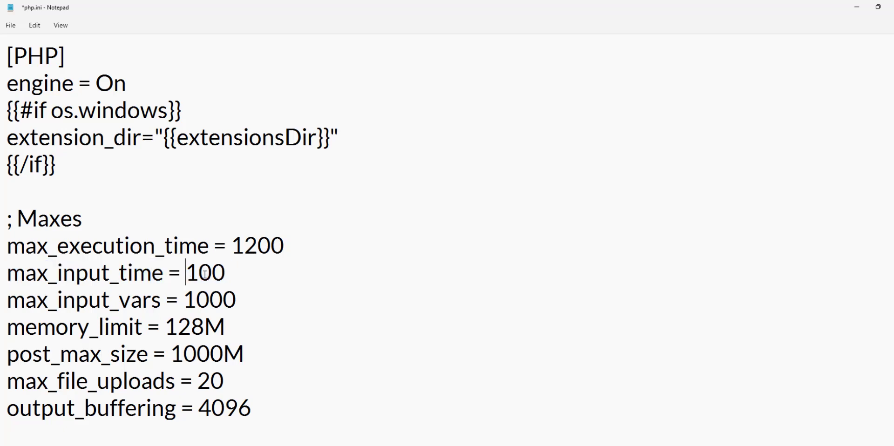
mouse_move(198, 272)
mouse_down()
mouse_move(213, 272)
mouse_move(191, 273)
mouse_up()
drag(195, 302, 185, 301)
text(5)
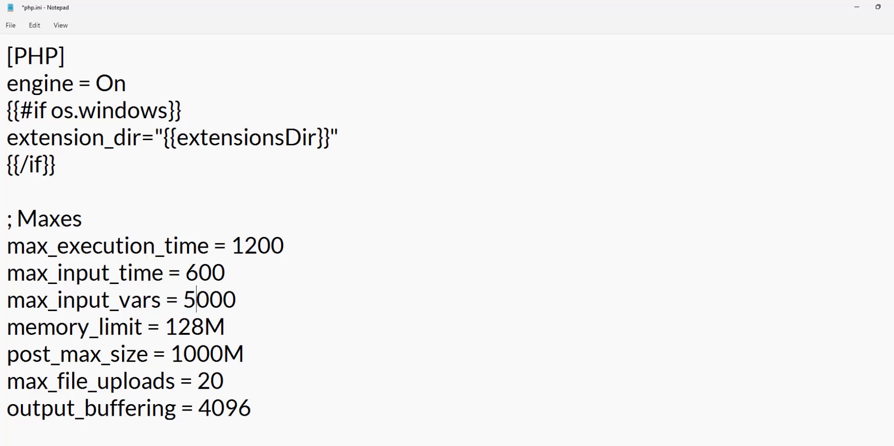
Change memory_limit from 128M to 512M.
triple_click(2, 334)
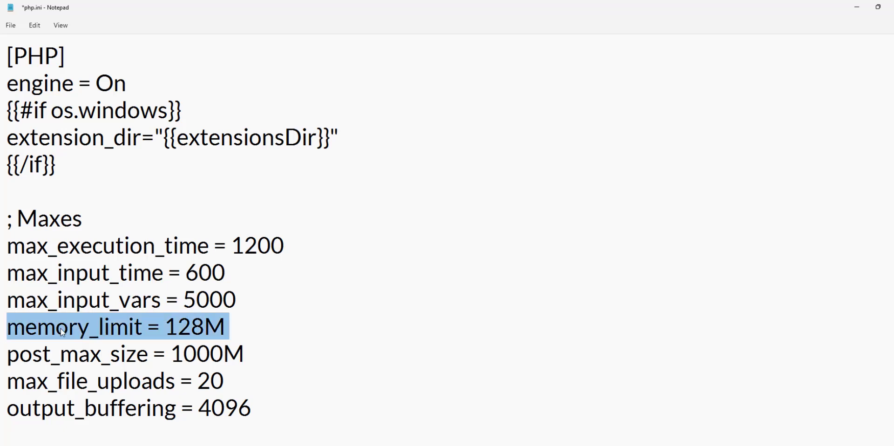
click(161, 327)
drag(204, 327, 167, 327)
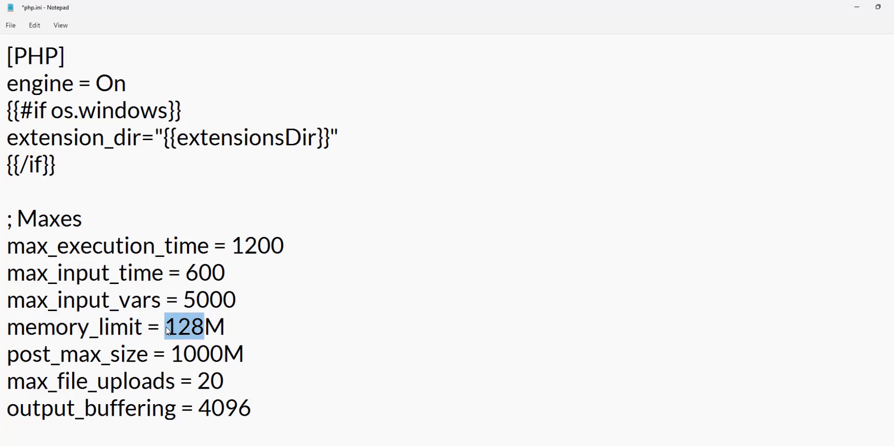
text(512)
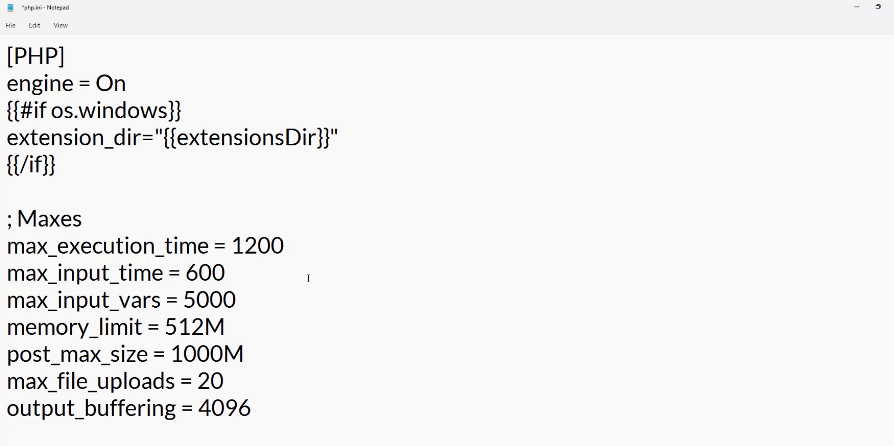
Search php.ini for upload_max_filesize.
key(ctrl+f)
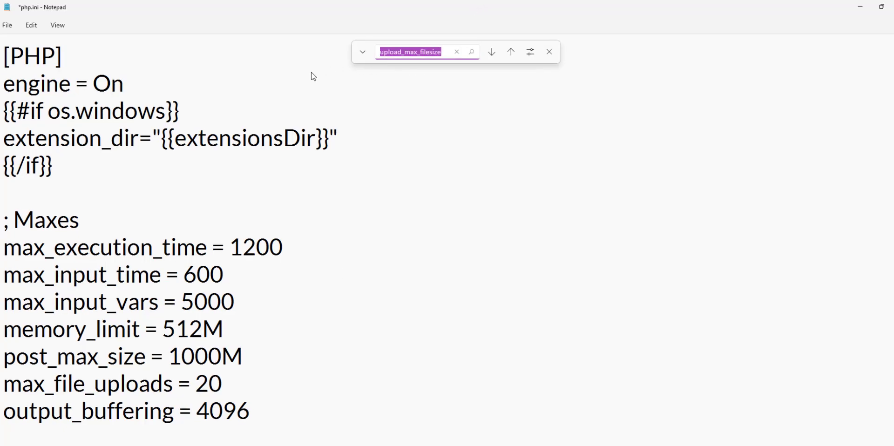
click(311, 73)
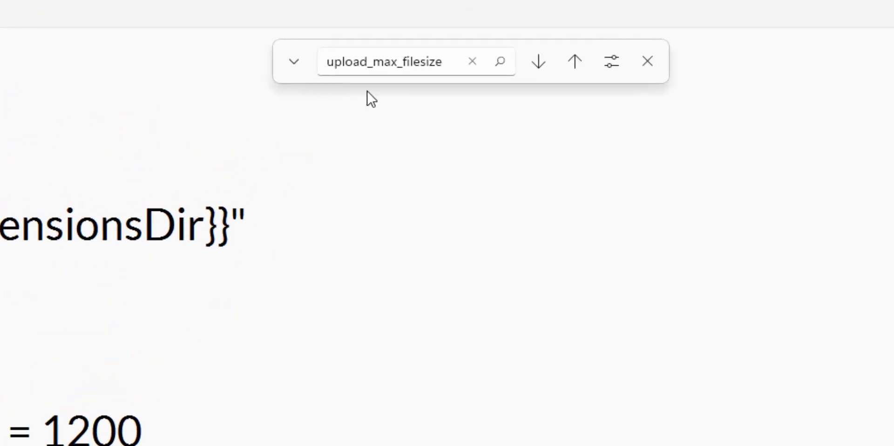
click(399, 70)
drag(440, 69, 328, 70)
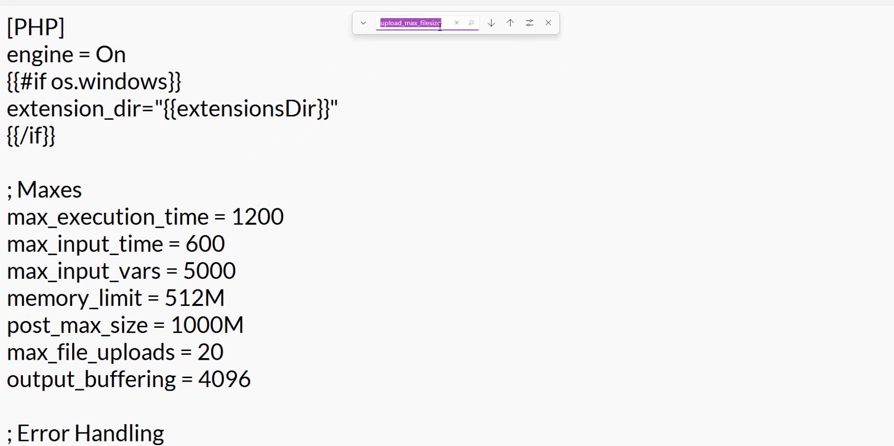
key(Return)
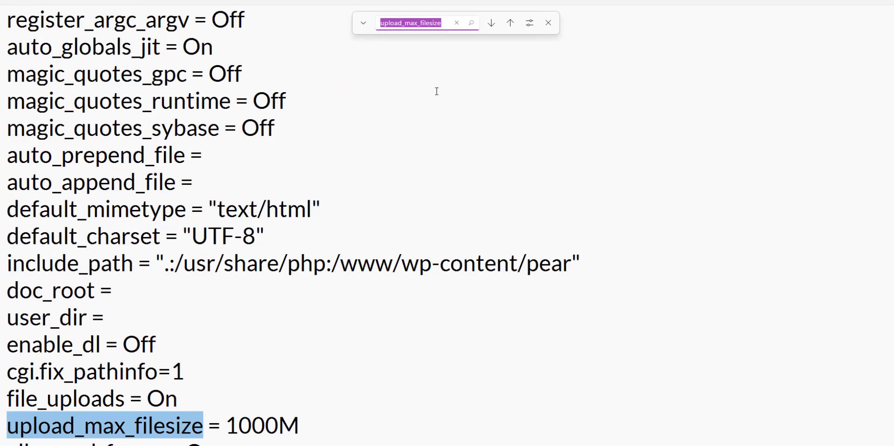
Confirm upload_max_filesize is 1000M, then close Notepad and save php.ini.
scroll(342, 256, down, 1)
click(147, 346)
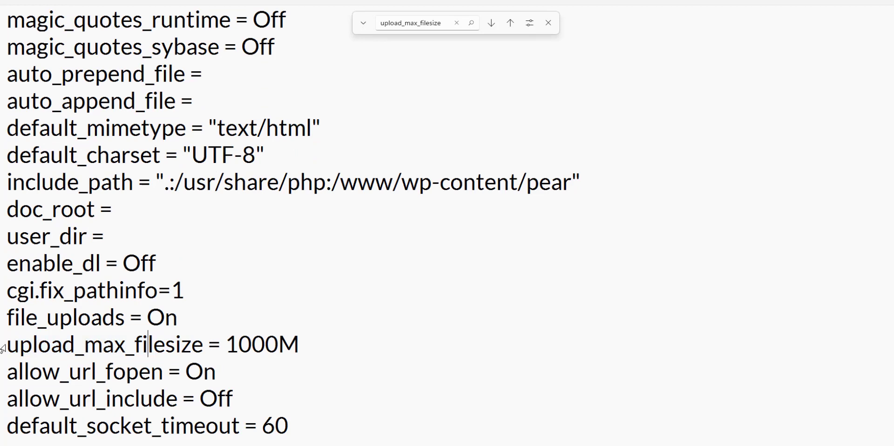
drag(4, 346, 50, 347)
click(134, 345)
click(252, 346)
drag(229, 344, 298, 345)
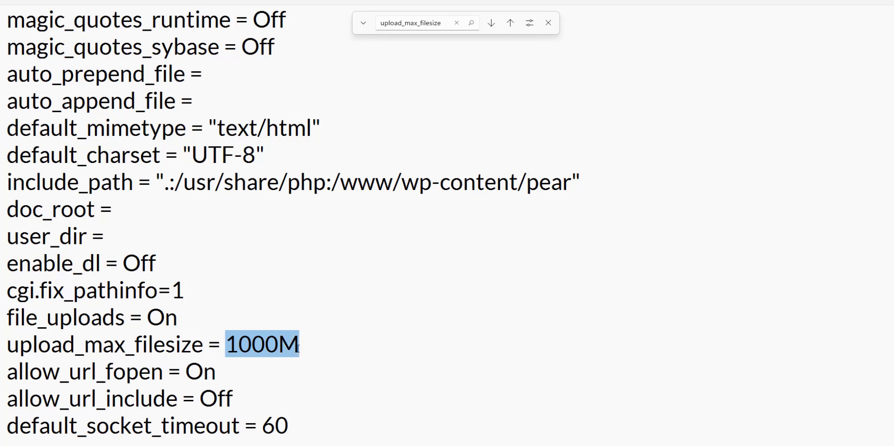
click(390, 268)
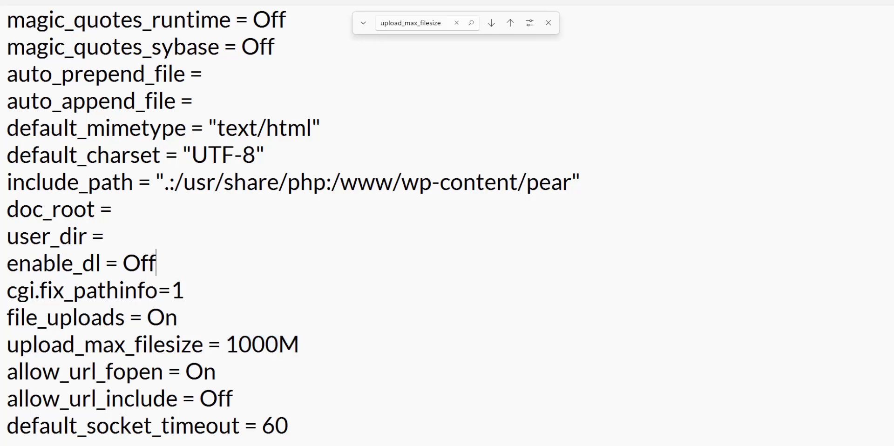
click(882, 2)
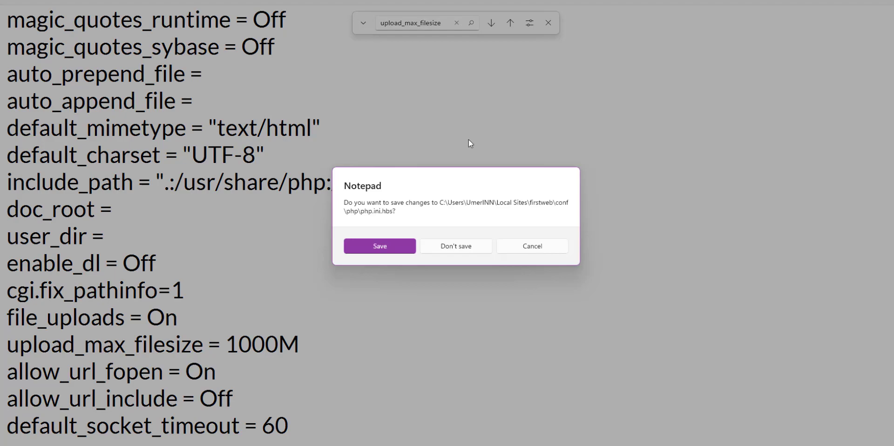
click(386, 250)
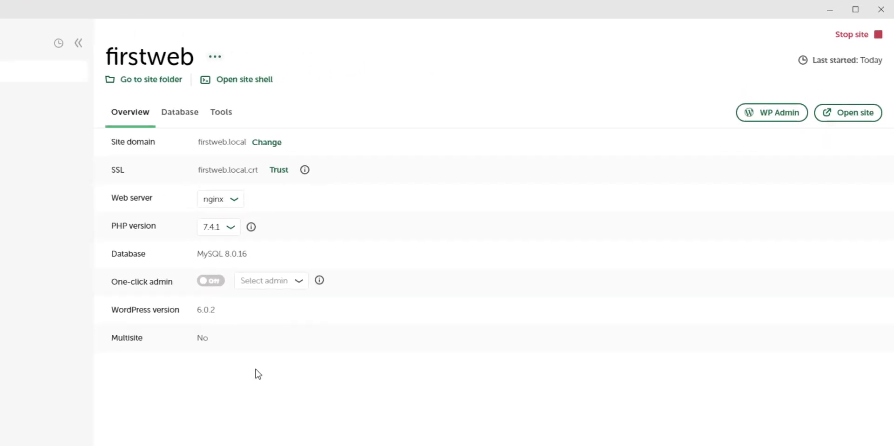
Restart the firstweb site in Local and return to the Chrome window.
click(859, 42)
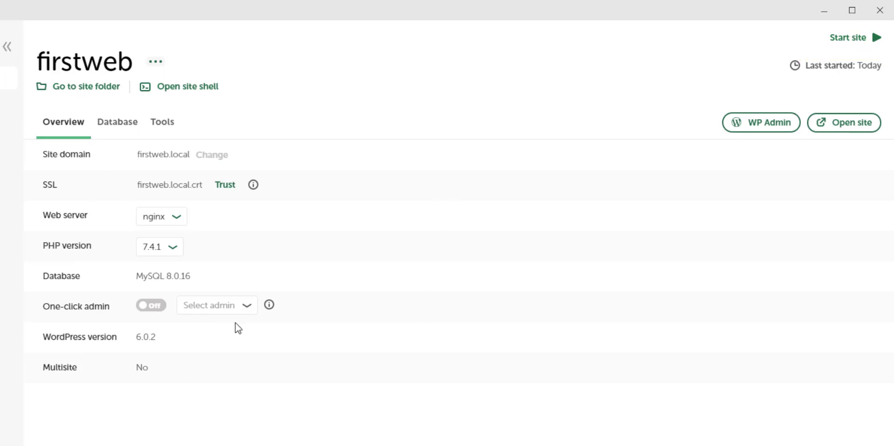
click(862, 39)
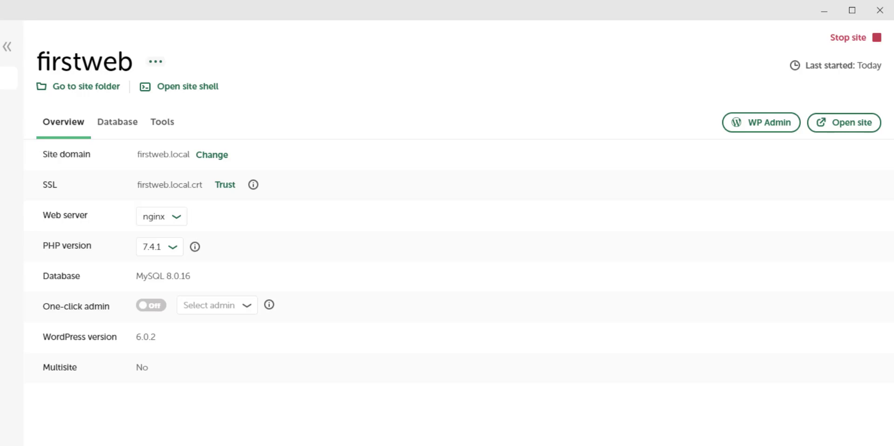
click(469, 442)
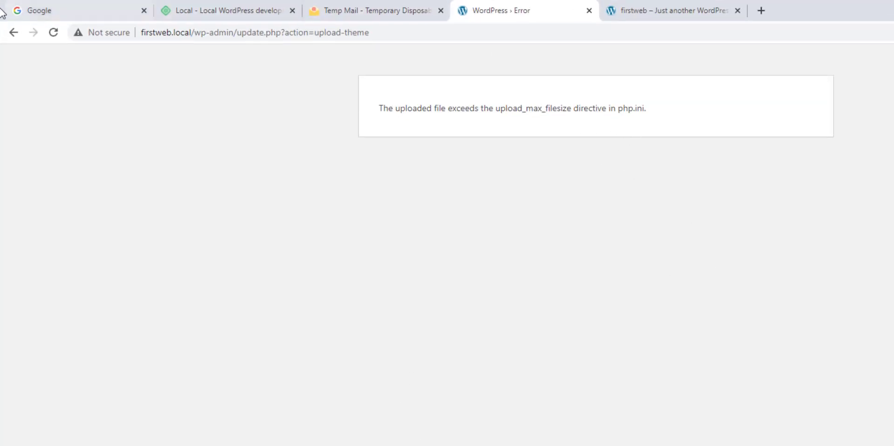
Upload betheme.zip from Appearance > Themes > Add New, install it and activate Betheme.
click(15, 32)
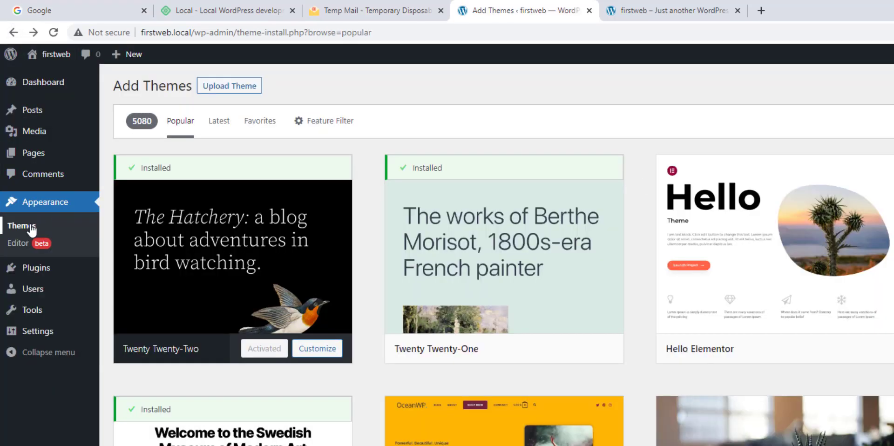
click(31, 227)
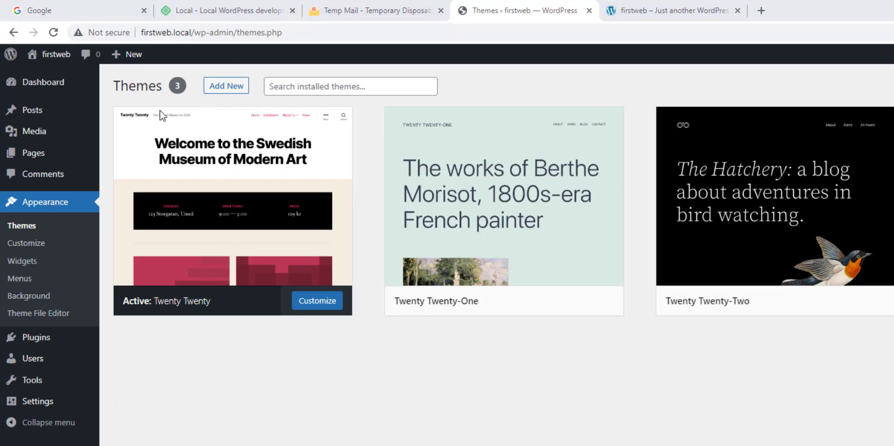
click(234, 86)
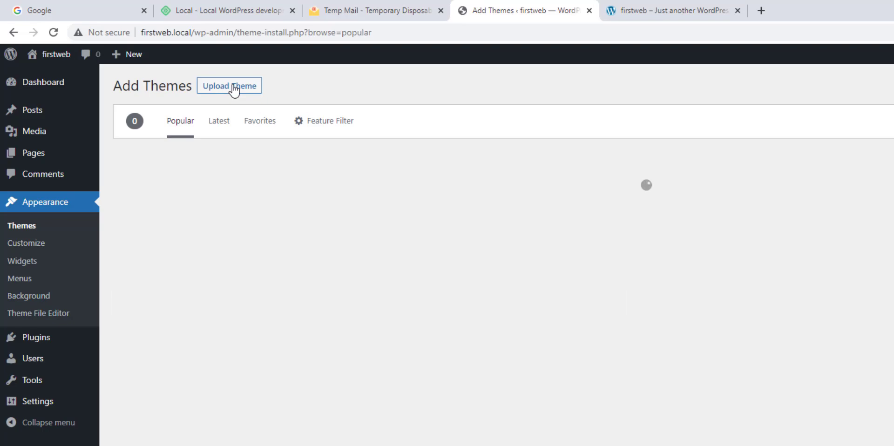
click(234, 87)
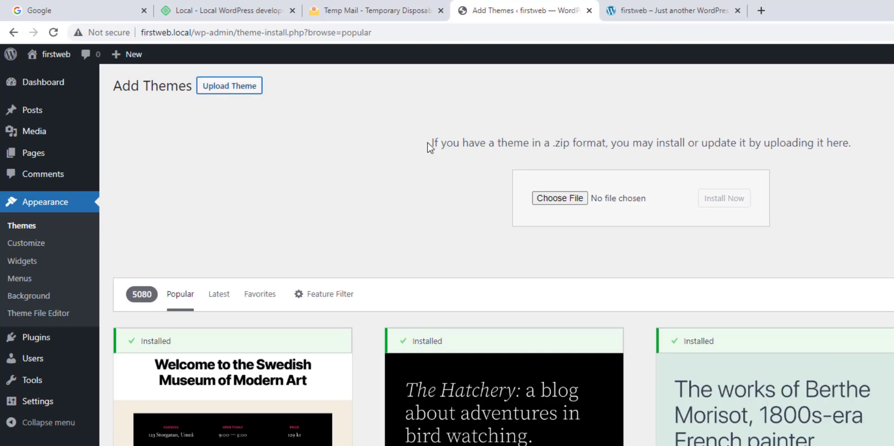
click(564, 199)
double_click(88, 182)
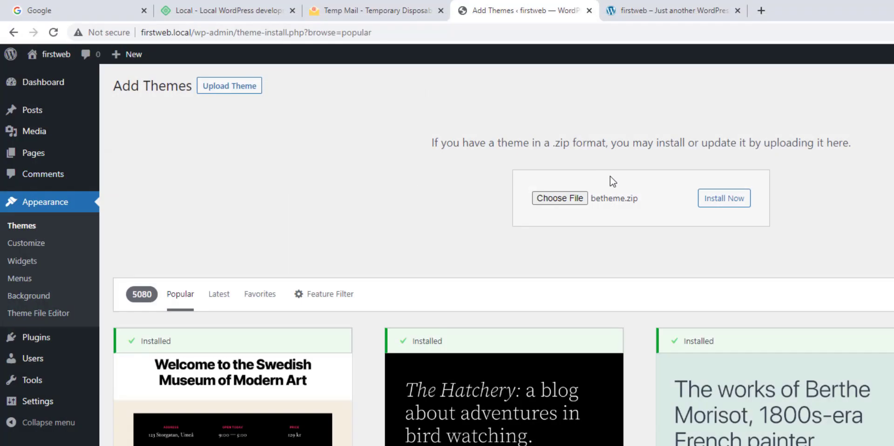
click(724, 199)
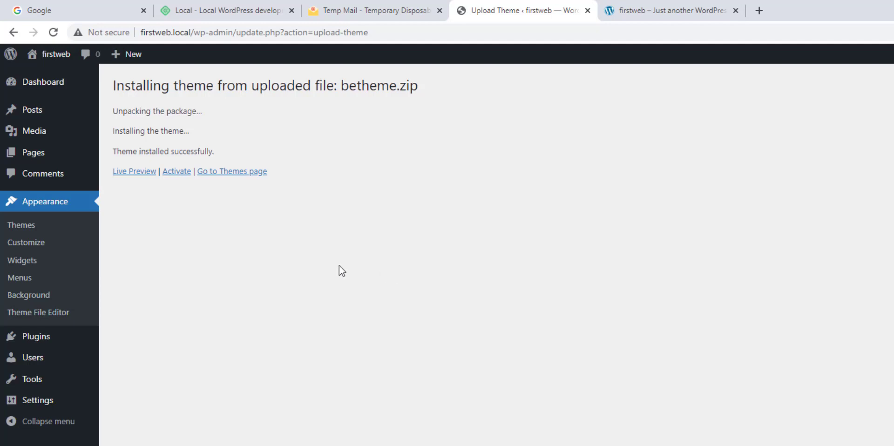
click(183, 176)
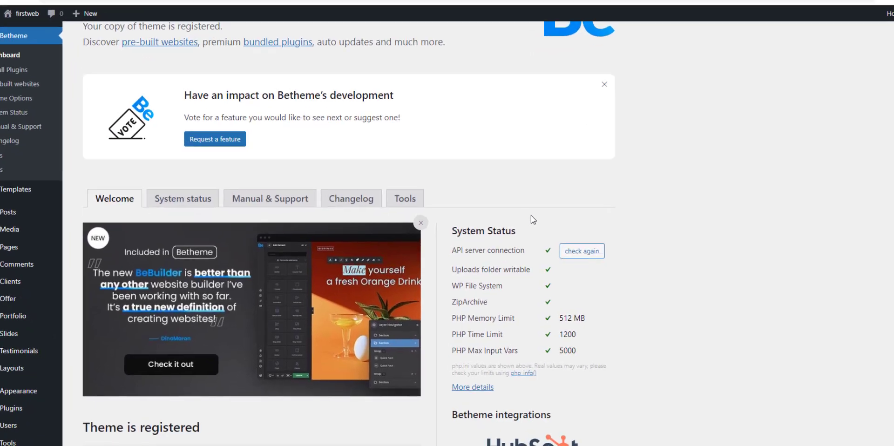
Highlight the passing System Status checks, from Uploads folder writable through 5000 input vars.
drag(450, 231, 562, 350)
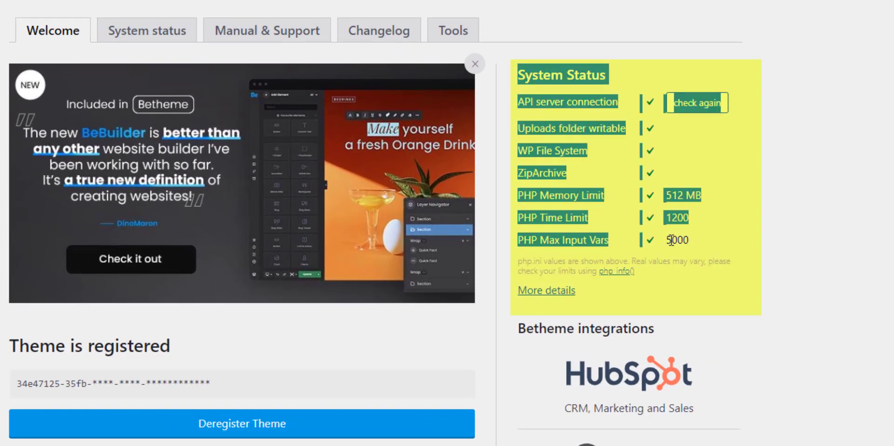
drag(671, 240, 696, 244)
click(697, 247)
drag(624, 122, 692, 250)
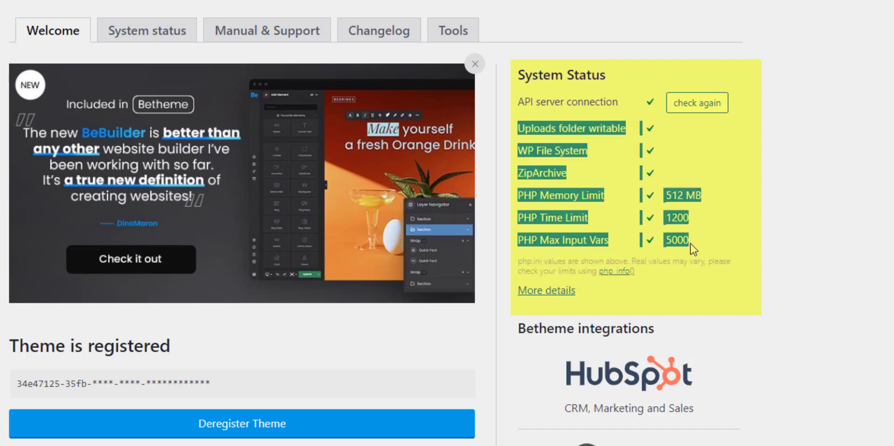
scroll(690, 242, up, 1)
click(694, 242)
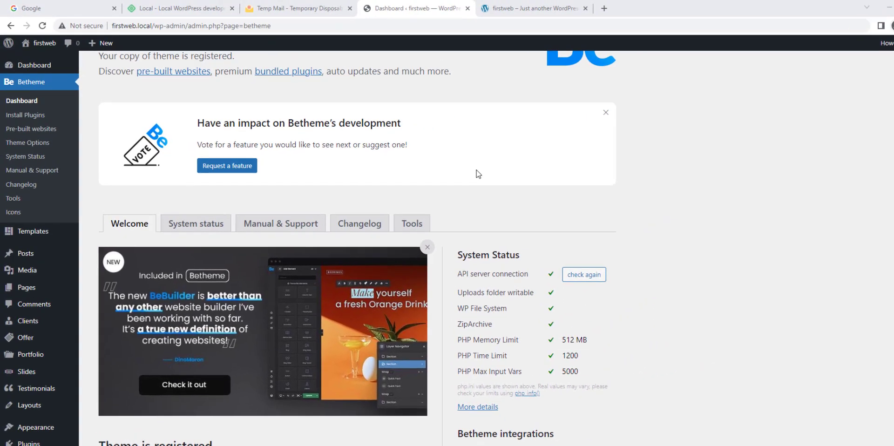
scroll(475, 173, up, 2)
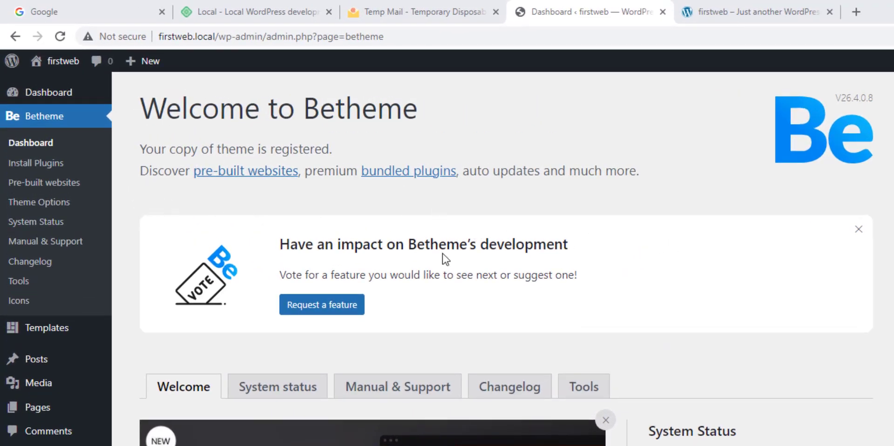
Bulk-install all ten bundled Betheme plugins from Install Plugins.
click(65, 166)
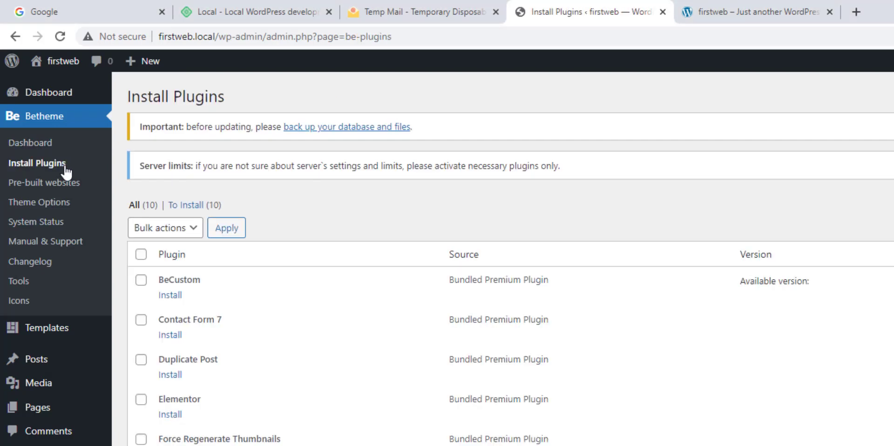
click(140, 254)
click(180, 231)
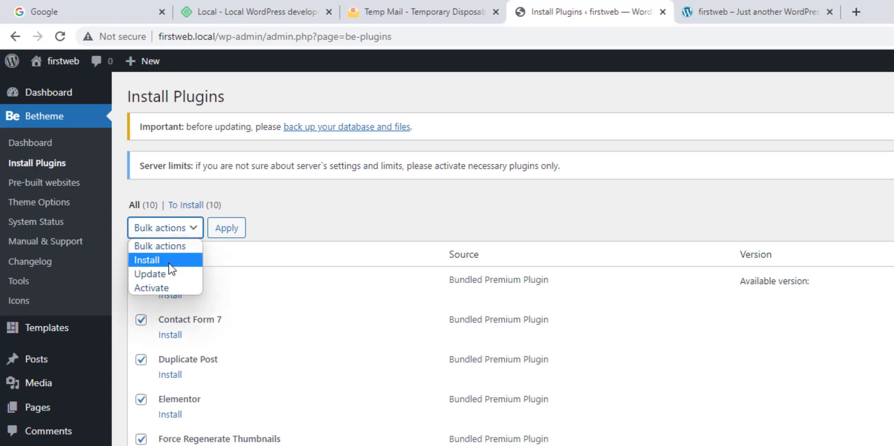
click(312, 213)
click(143, 257)
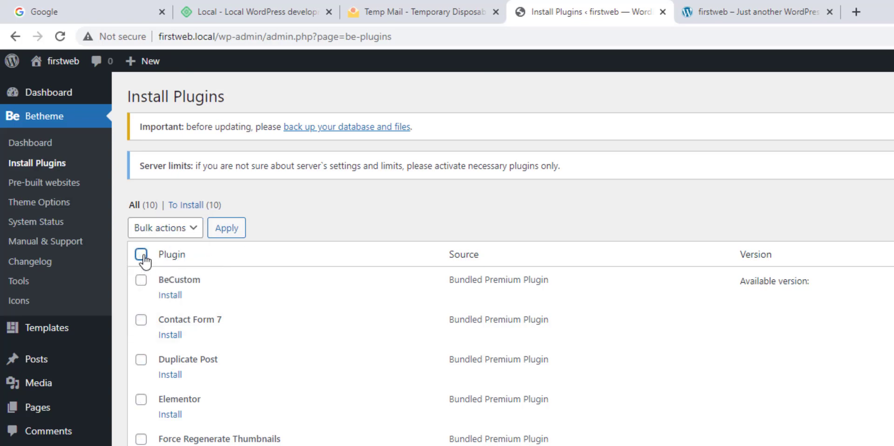
click(145, 255)
click(168, 232)
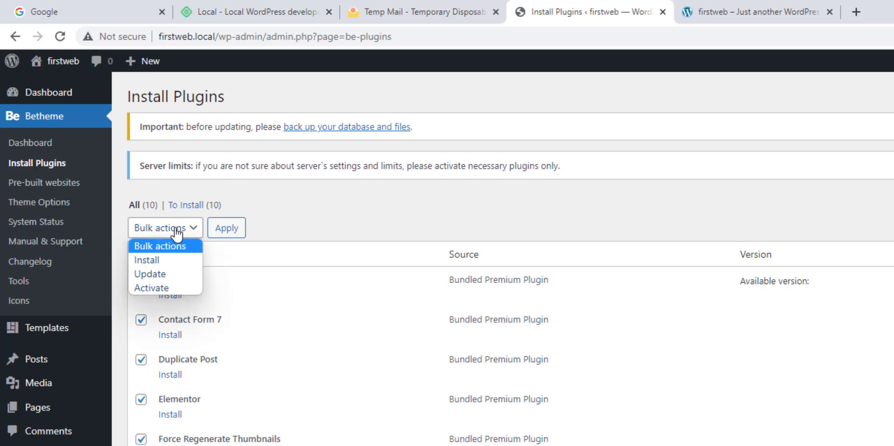
click(171, 261)
click(233, 230)
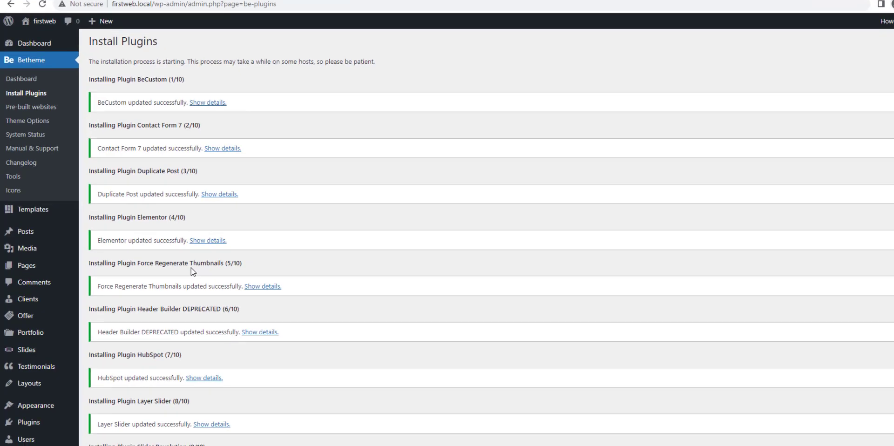
scroll(223, 242, down, 5)
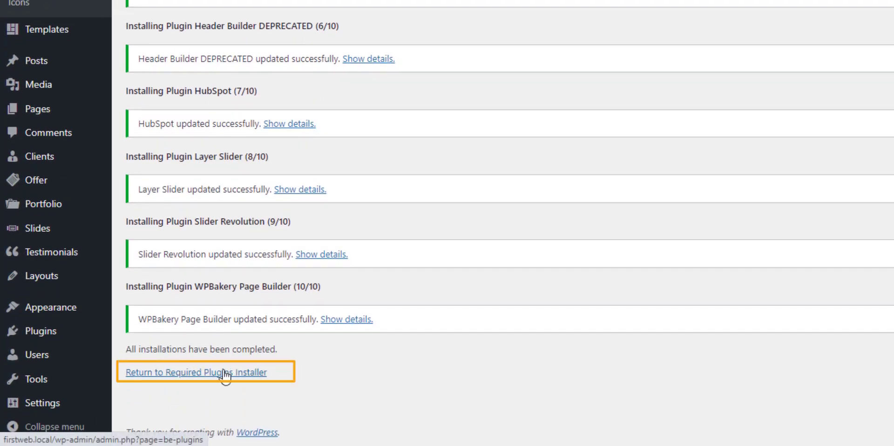
scroll(230, 343, up, 6)
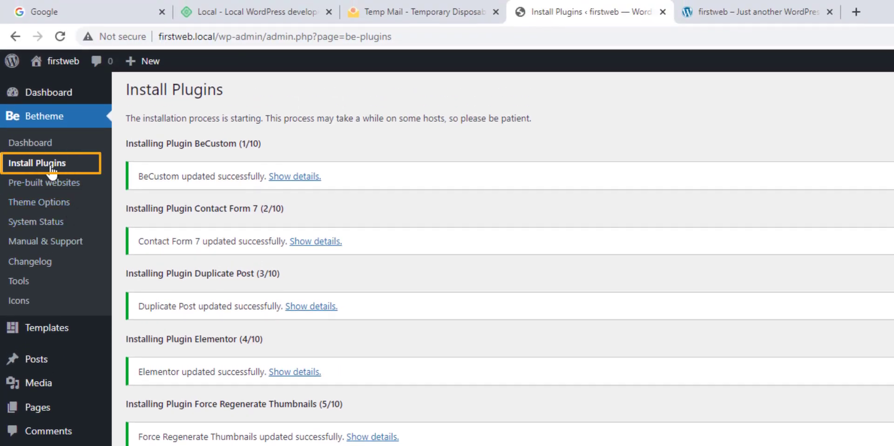
Bulk-activate all the installed bundled plugins.
click(51, 171)
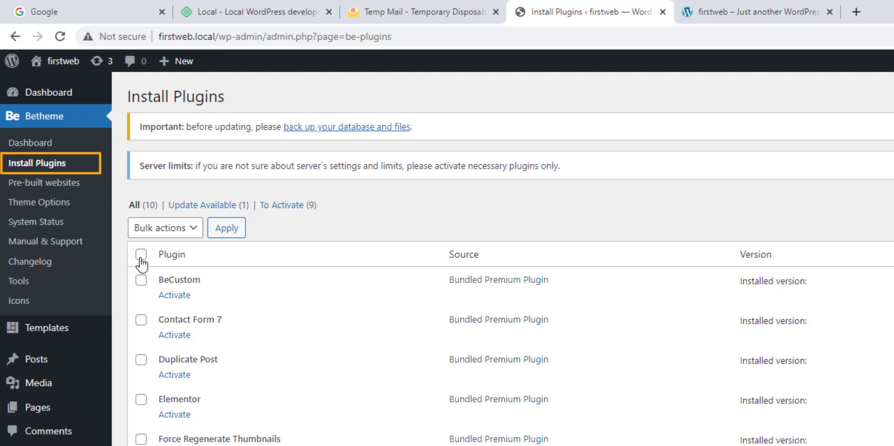
click(141, 255)
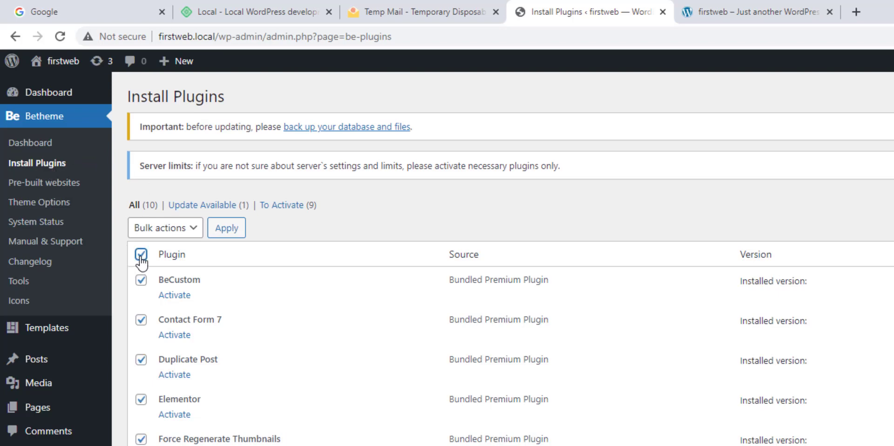
click(173, 228)
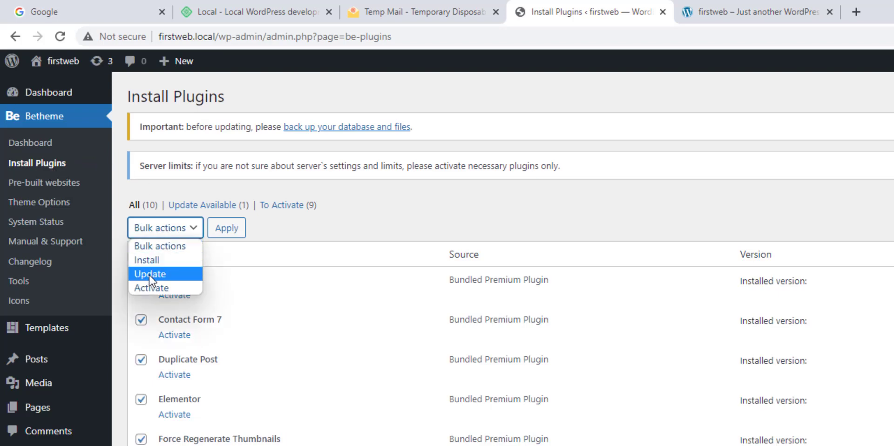
click(166, 287)
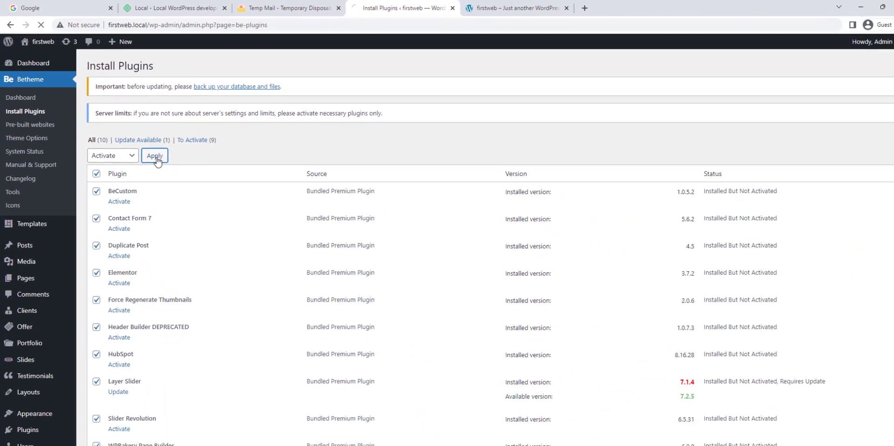
click(201, 204)
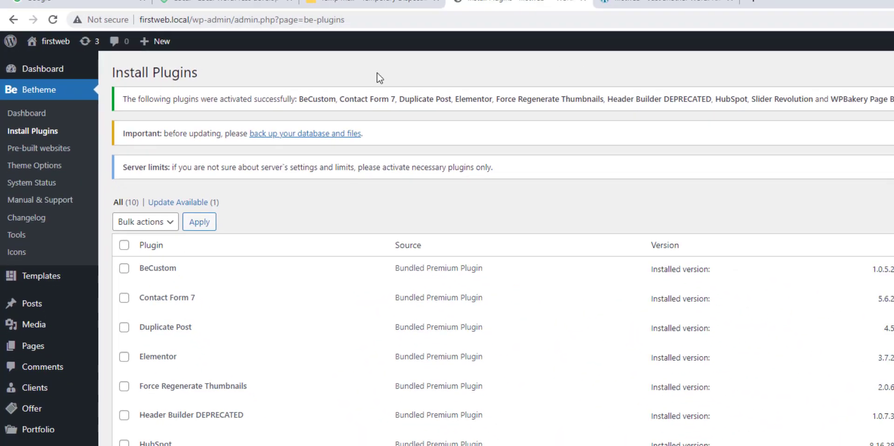
View the firstweb front page in a new tab, then return to Install Plugins.
mouse_move(70, 66)
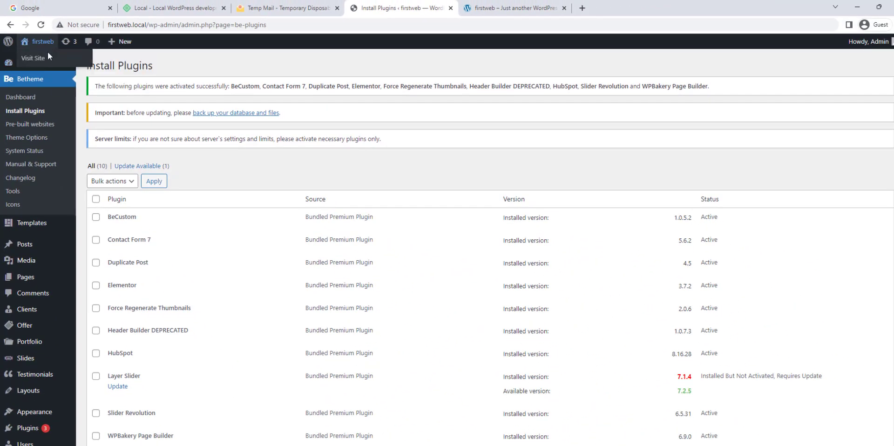
mouse_move(43, 41)
right_click(45, 56)
click(70, 62)
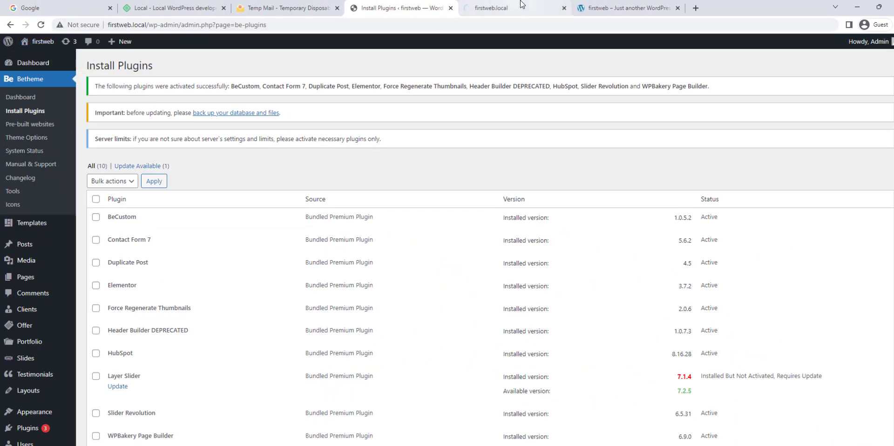
click(493, 8)
scroll(453, 241, down, 2)
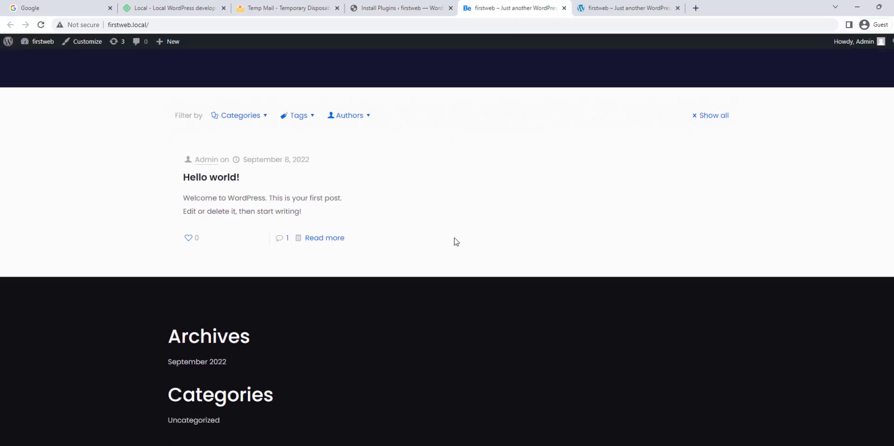
scroll(427, 259, up, 2)
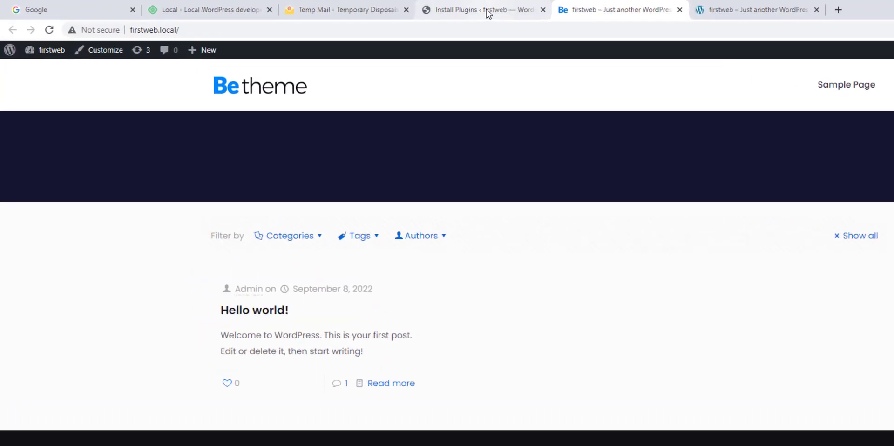
click(401, 8)
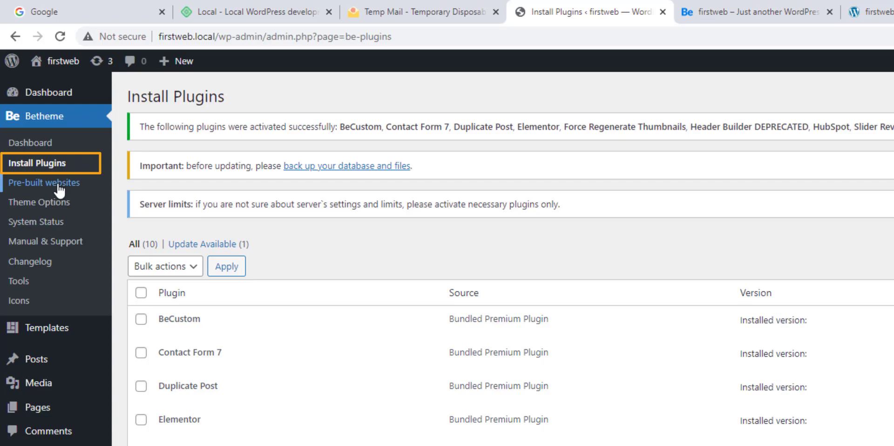
Browse the Betheme pre-built websites gallery.
click(59, 185)
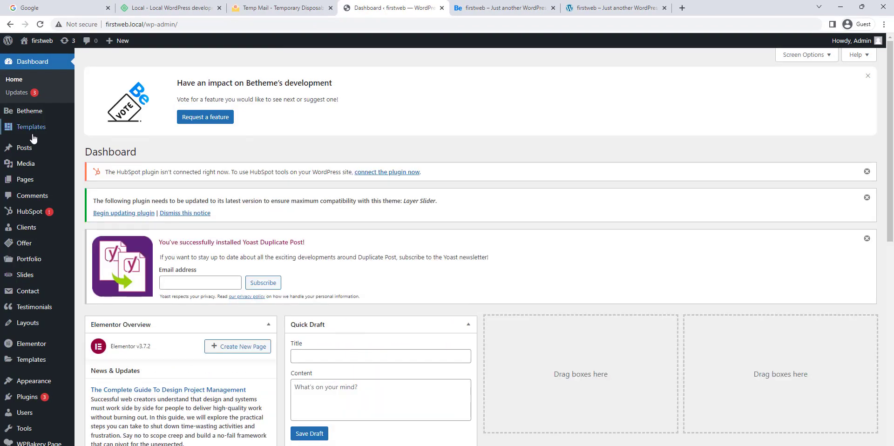
mouse_move(46, 111)
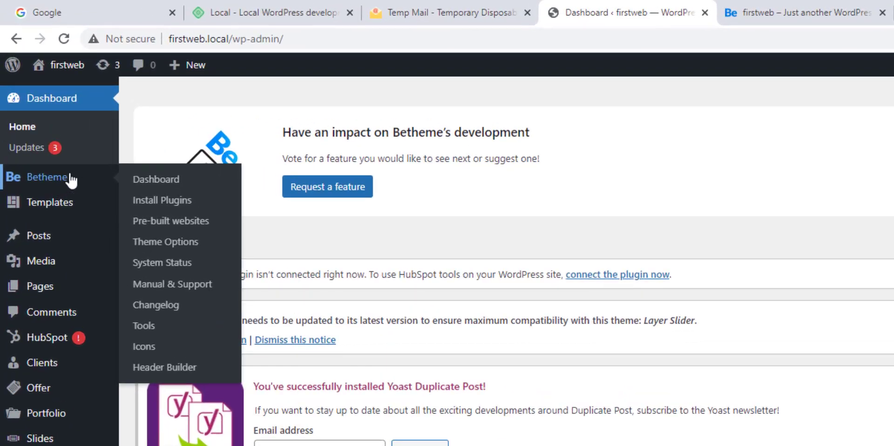
click(189, 224)
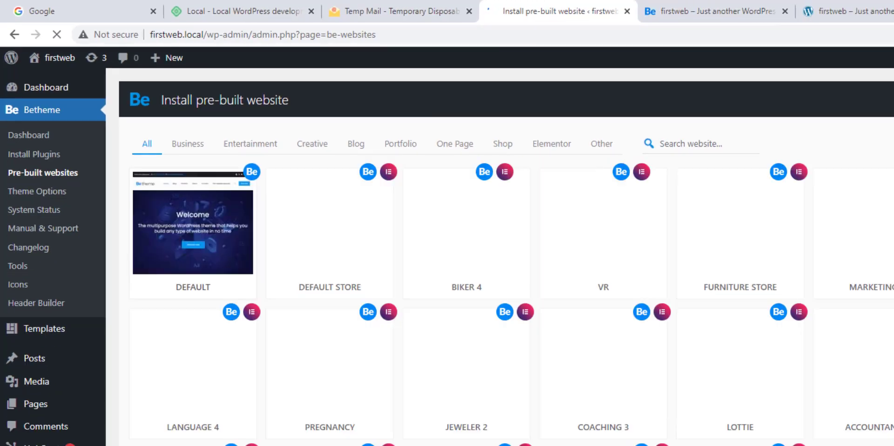
scroll(587, 304, down, 1)
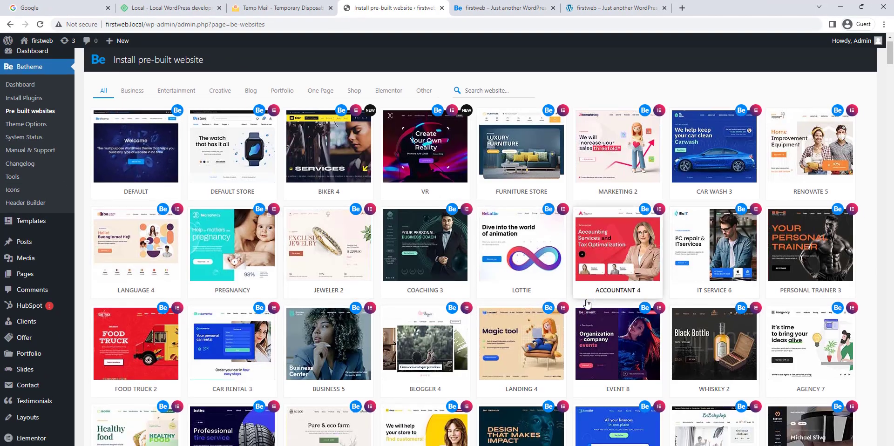
scroll(587, 304, down, 4)
scroll(587, 304, up, 4)
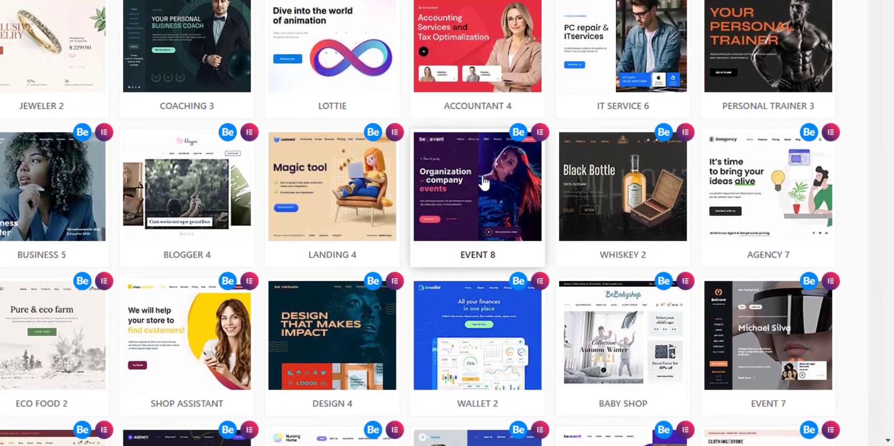
Install Event 8 with BeBuilder as a complete website, skipping the database reset.
click(485, 183)
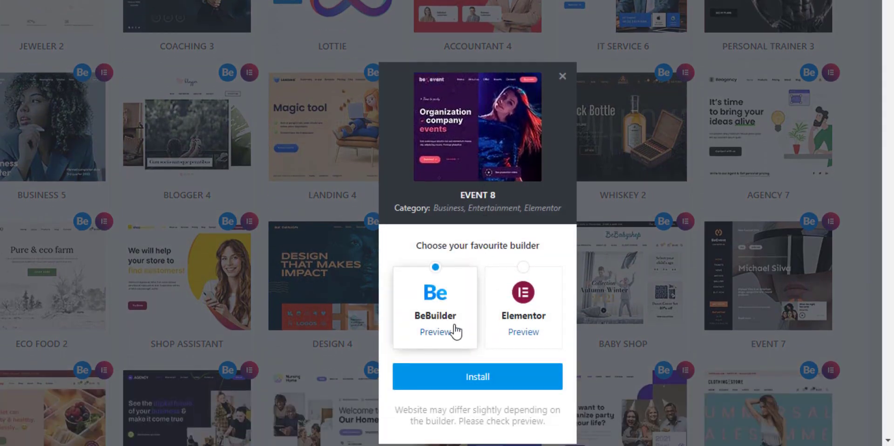
scroll(454, 332, down, 2)
click(489, 309)
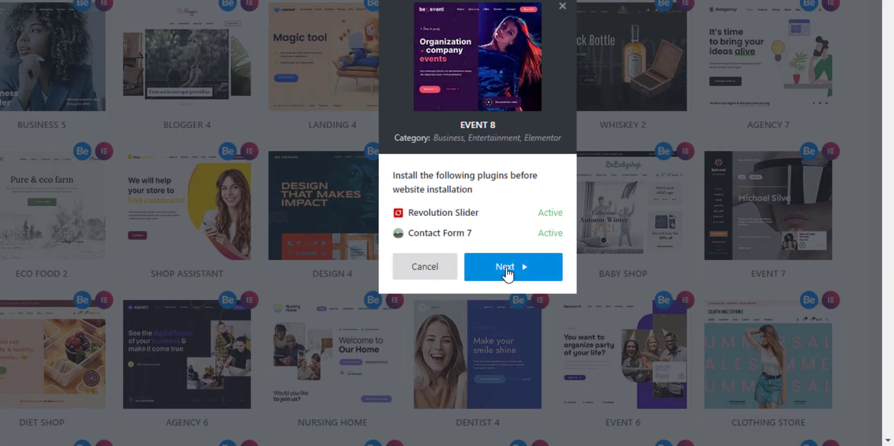
click(509, 273)
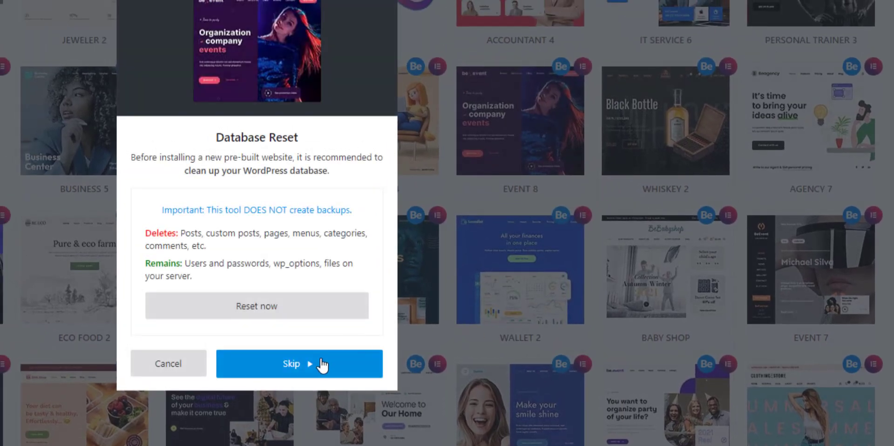
click(322, 365)
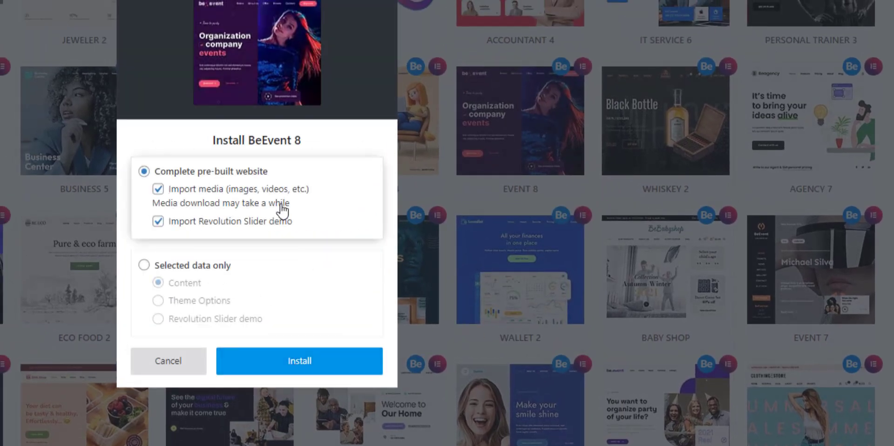
click(313, 361)
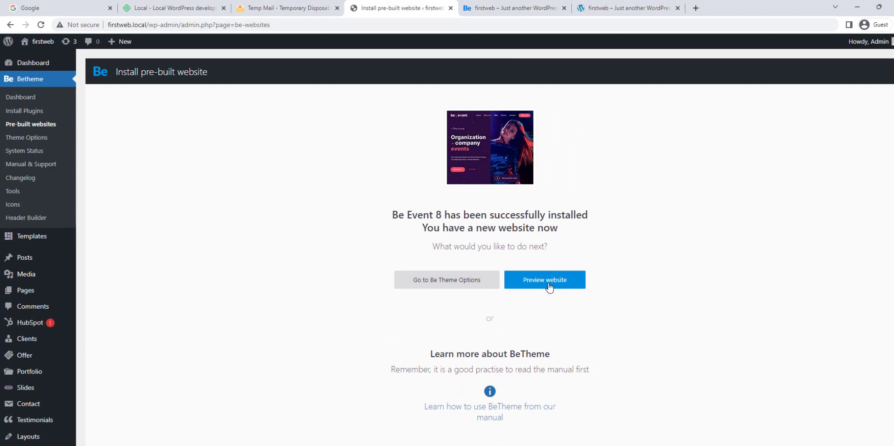
click(521, 8)
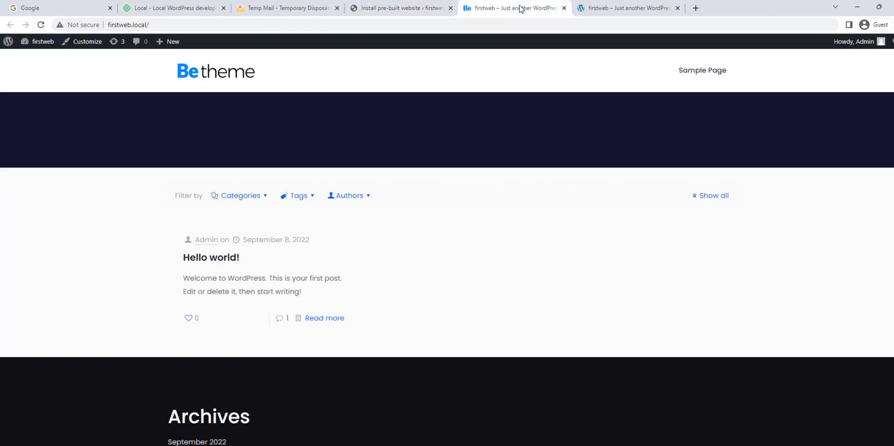
click(41, 27)
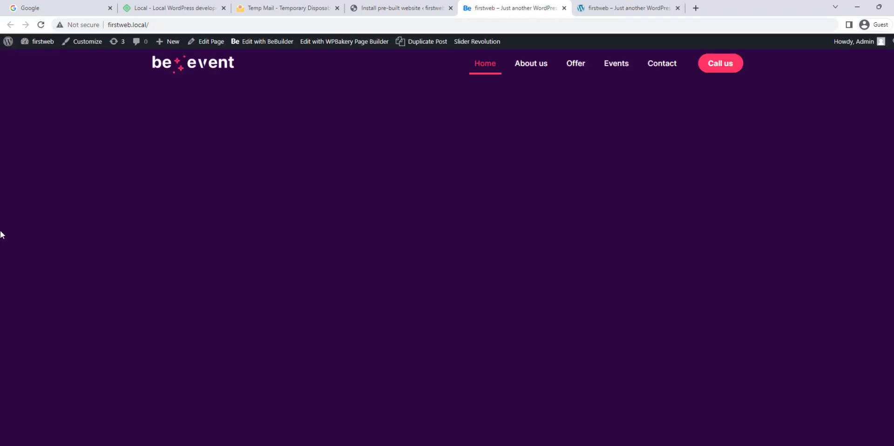
scroll(10, 242, down, 6)
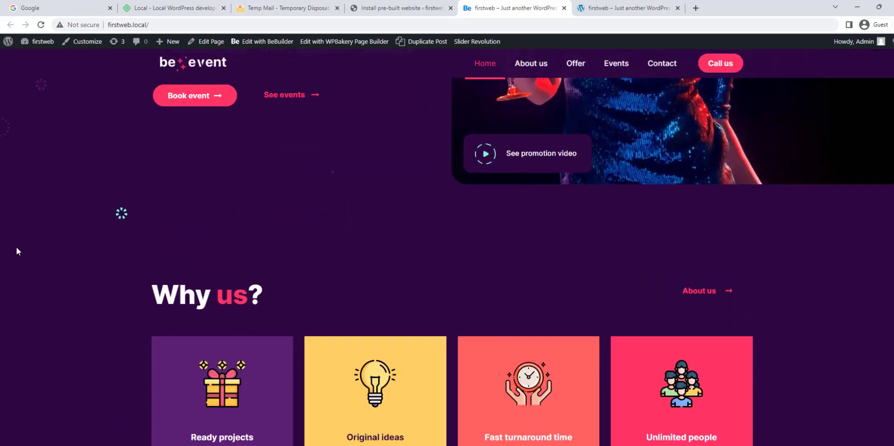
scroll(17, 252, down, 15)
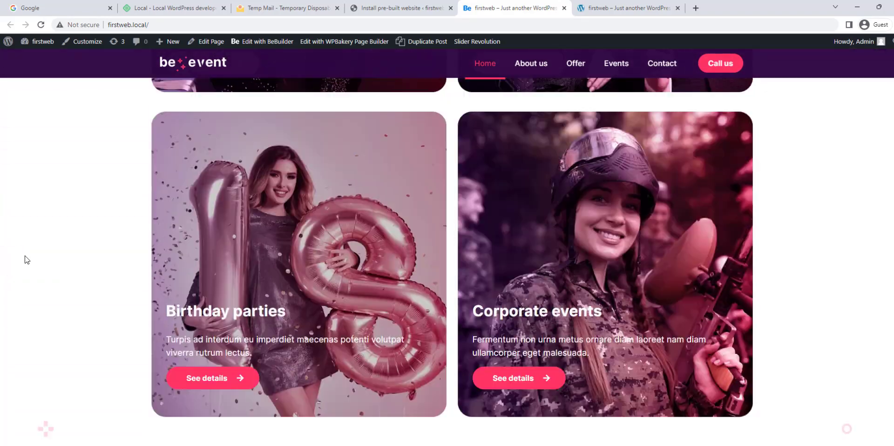
scroll(27, 259, down, 15)
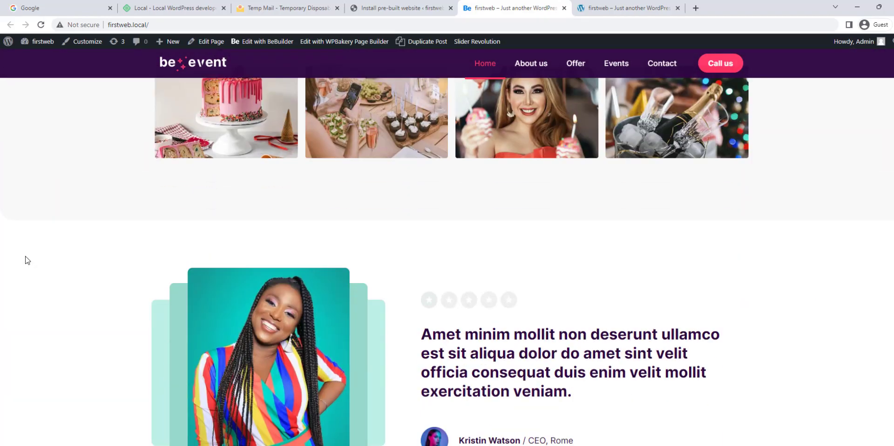
scroll(27, 260, down, 10)
click(157, 24)
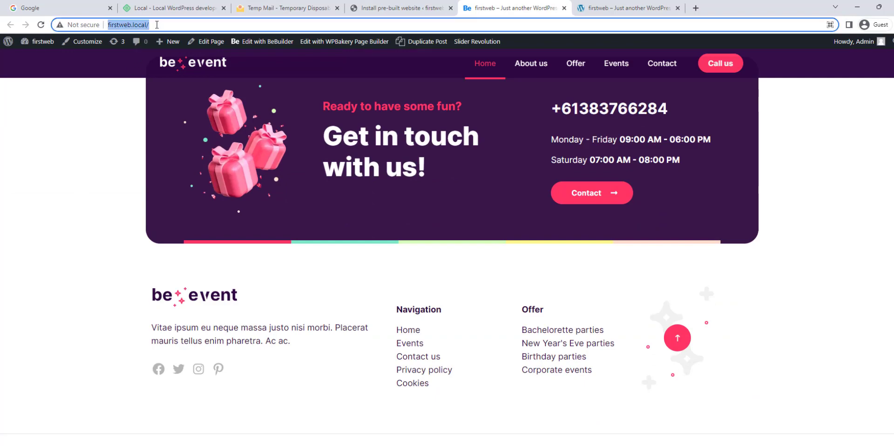
drag(157, 25, 115, 16)
scroll(89, 234, up, 10)
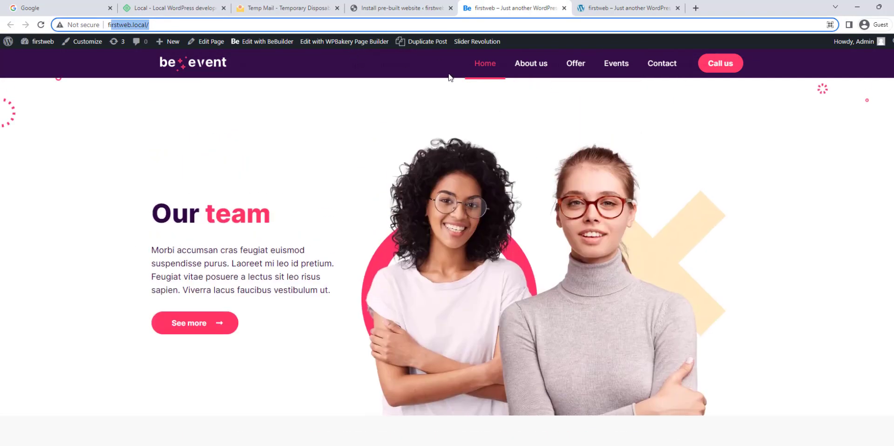
scroll(401, 149, up, 10)
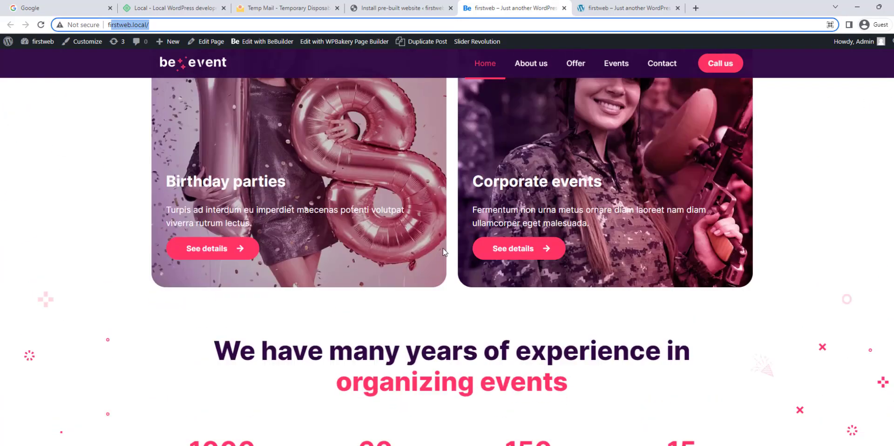
scroll(393, 228, up, 10)
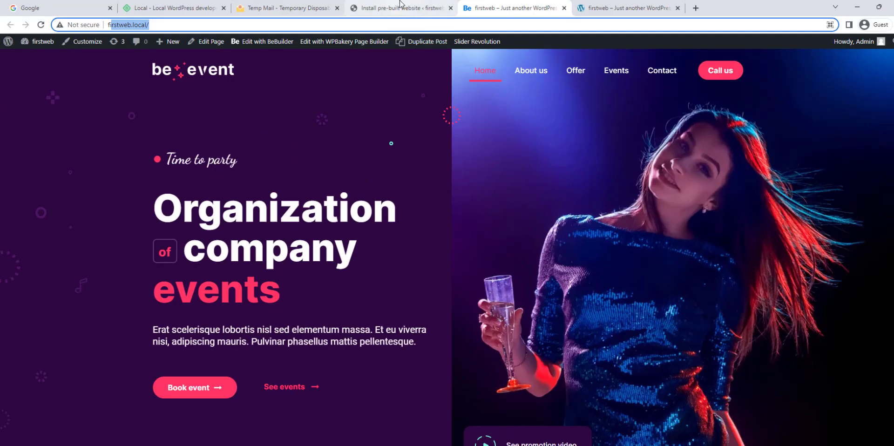
click(400, 8)
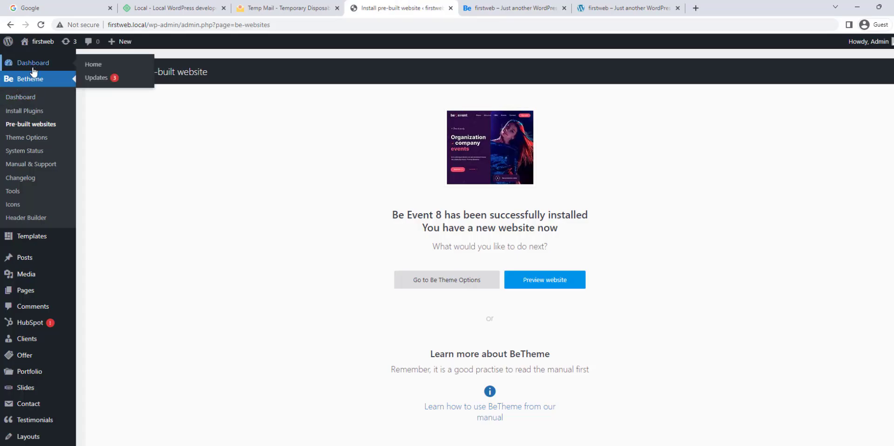
Go from the Betheme dashboard to the main WordPress Dashboard.
click(27, 95)
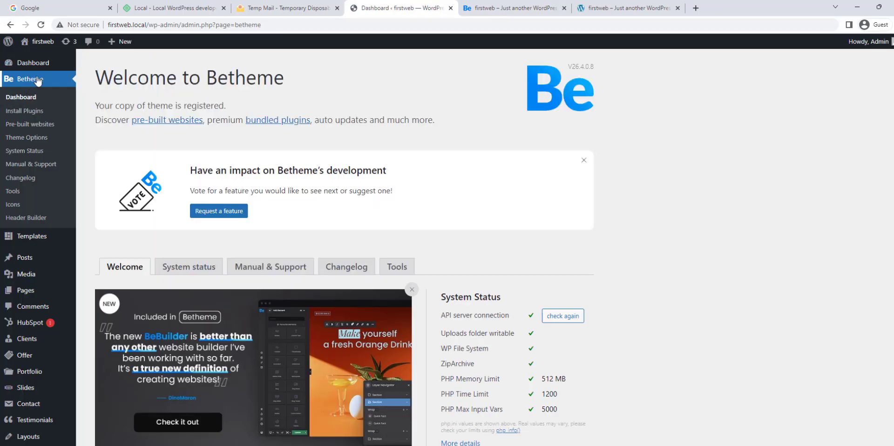
click(29, 63)
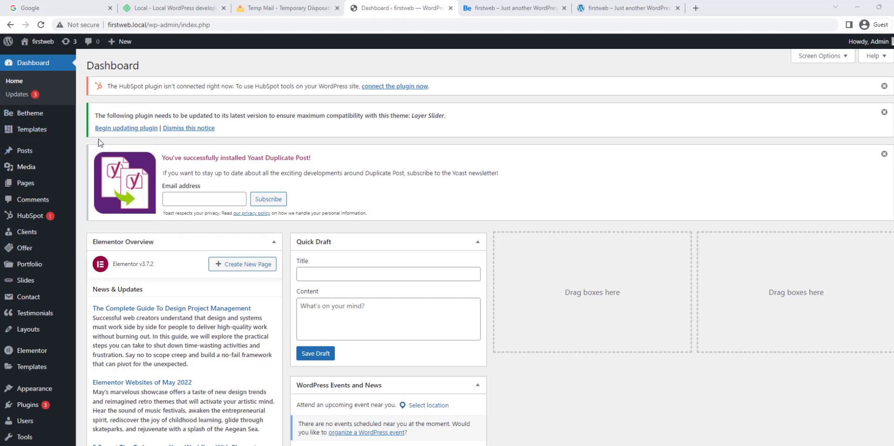
mouse_move(59, 118)
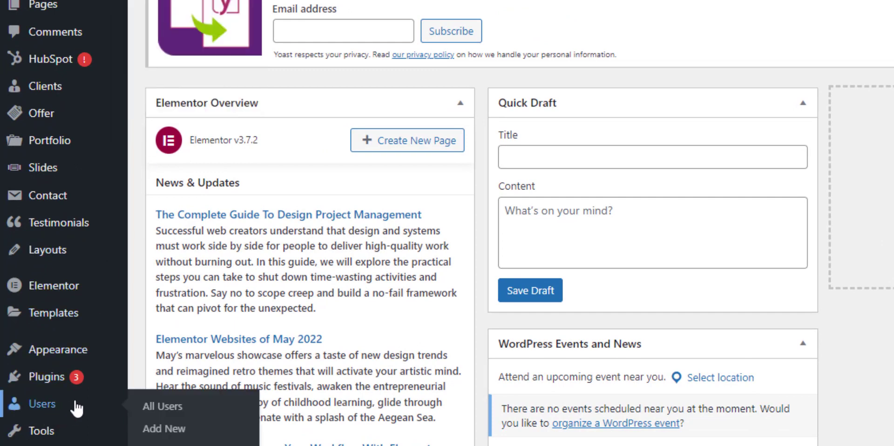
mouse_move(90, 379)
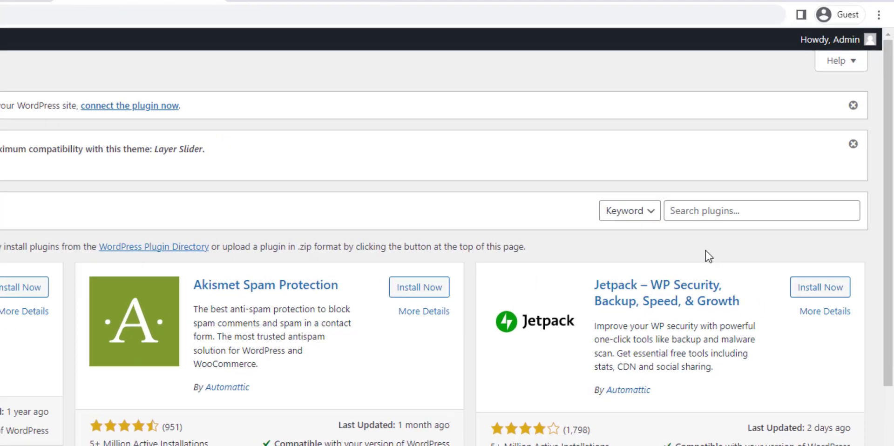
Search the plugin directory for 'wp reset', install and activate WP Reset, and dismiss its welcome notice.
click(769, 154)
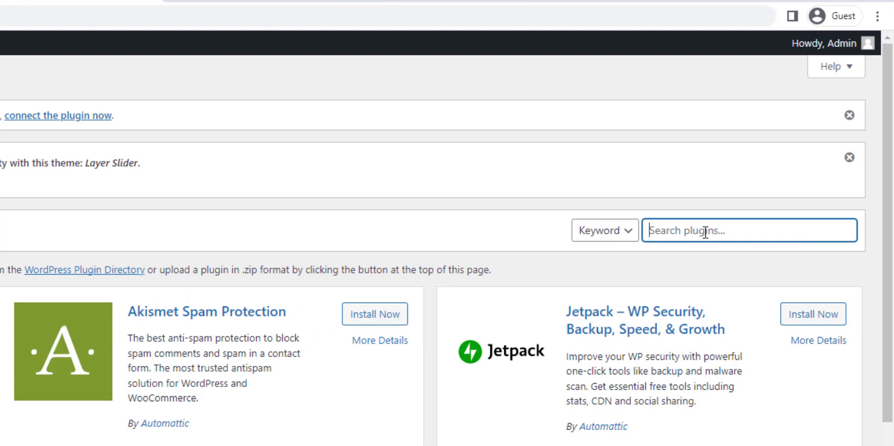
text(wp reset)
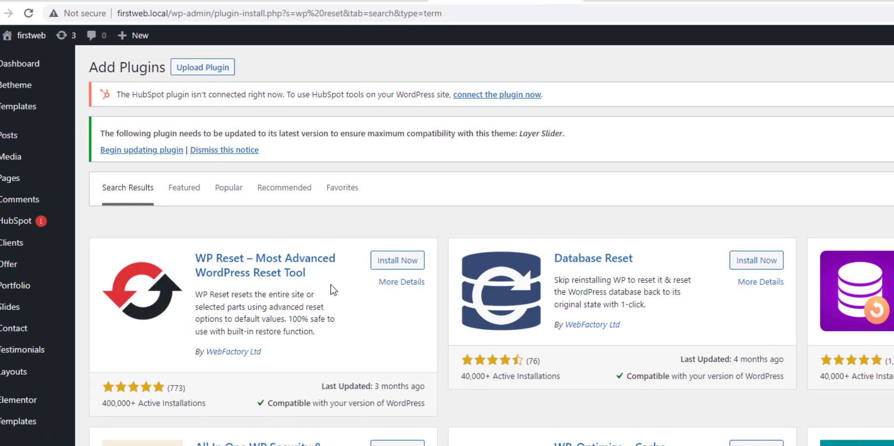
click(391, 262)
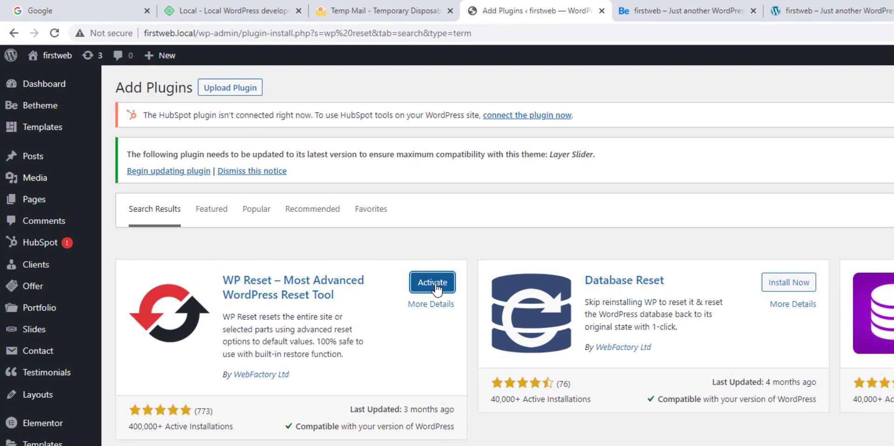
click(436, 289)
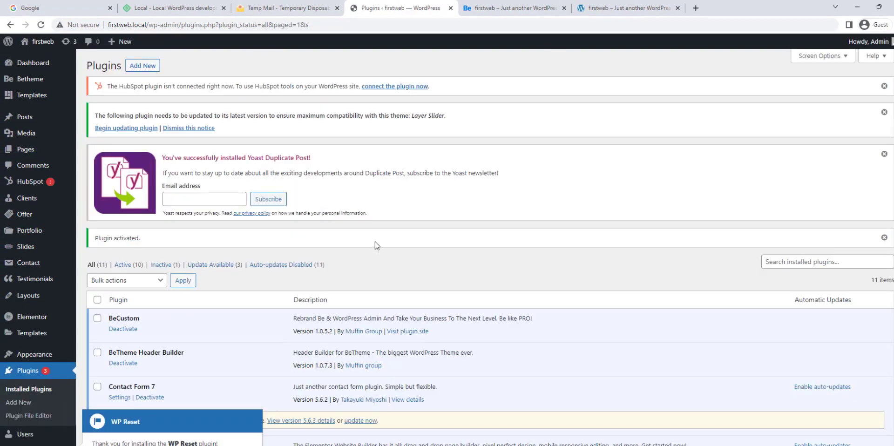
scroll(42, 368, down, 3)
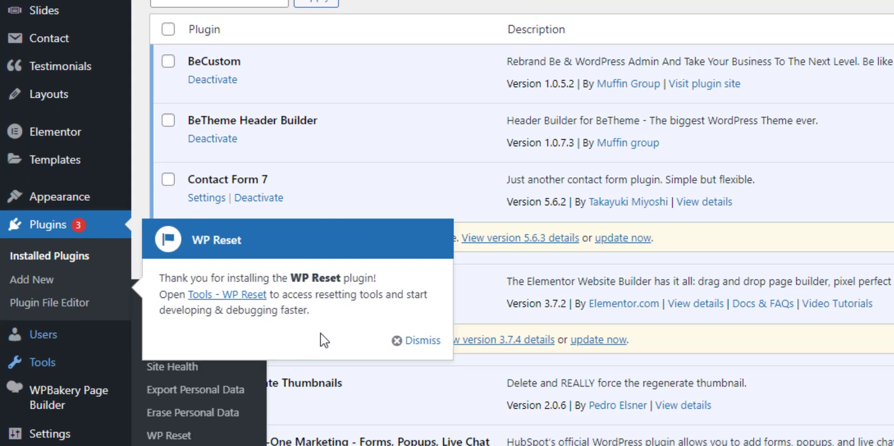
click(247, 383)
click(410, 344)
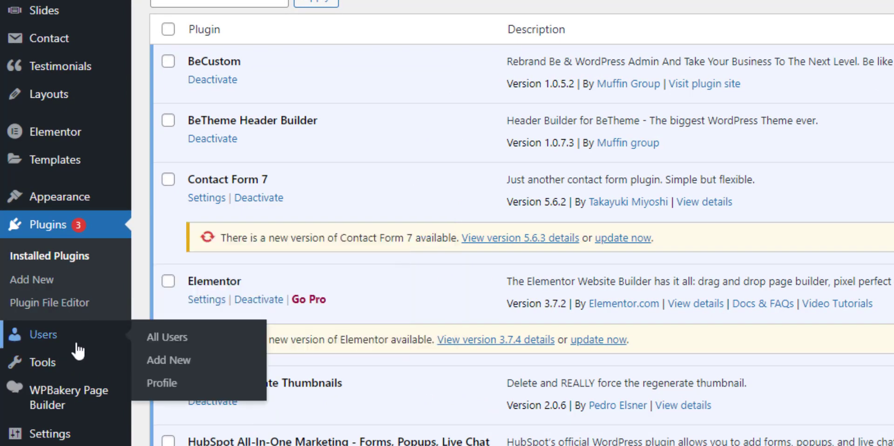
mouse_move(63, 370)
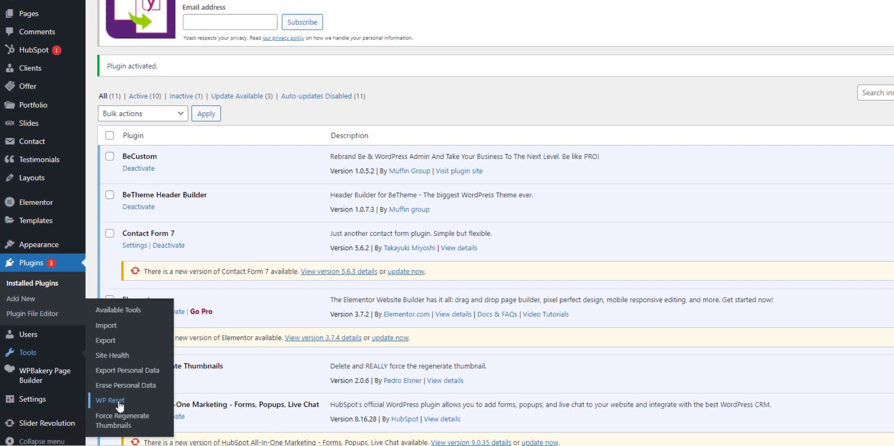
On the WP Reset tools page, enter 'reset' in the Site Reset confirmation field and request the reset.
click(188, 393)
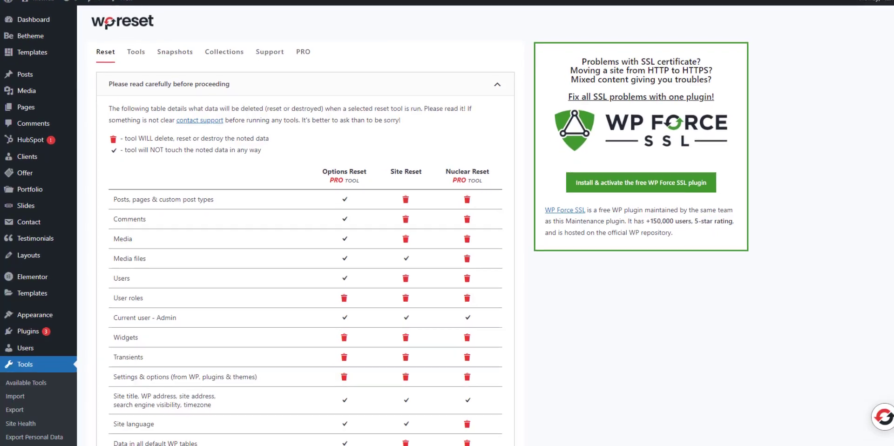
scroll(32, 372, down, 1)
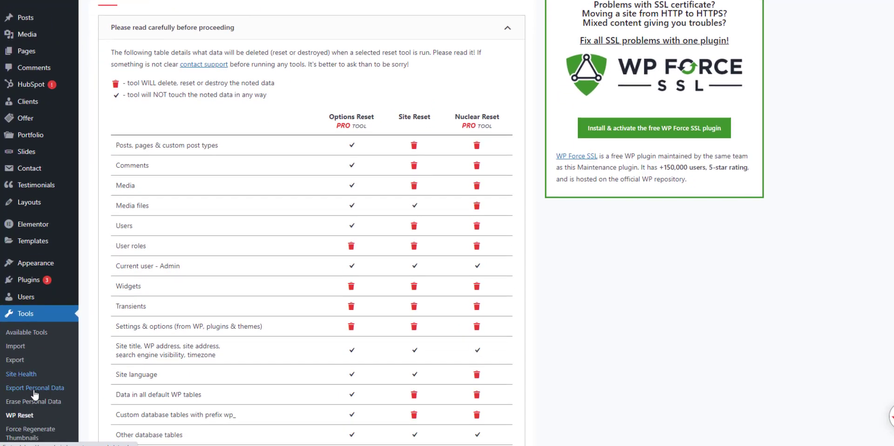
scroll(238, 187, down, 12)
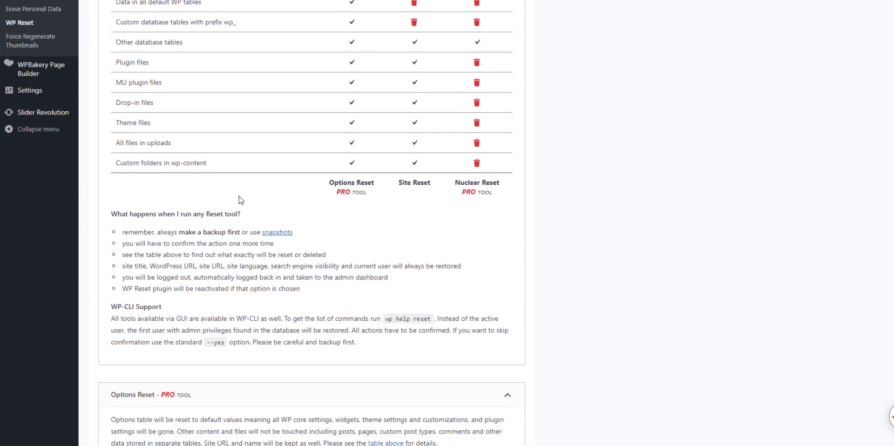
scroll(176, 242, down, 4)
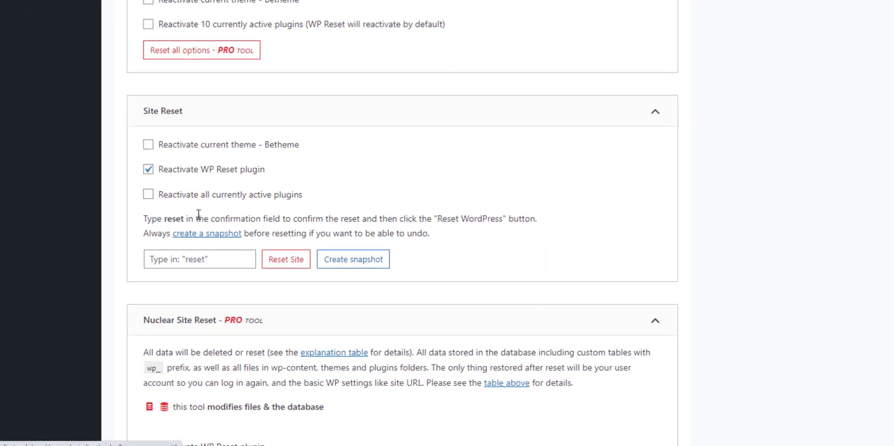
click(159, 176)
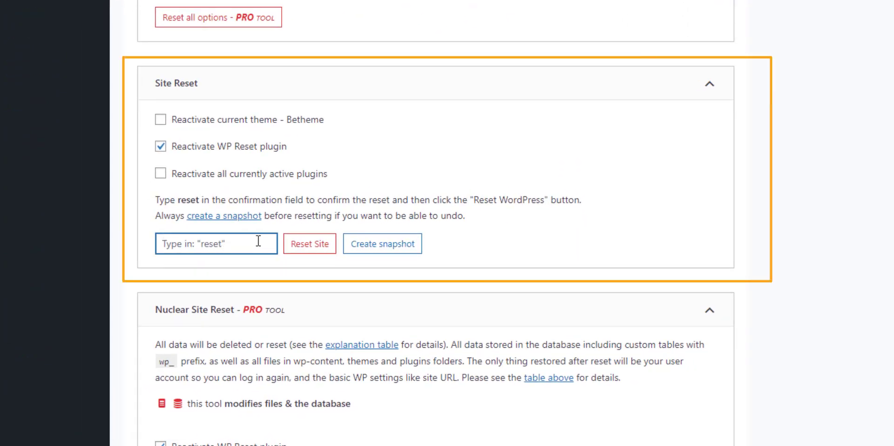
text(reset)
click(320, 254)
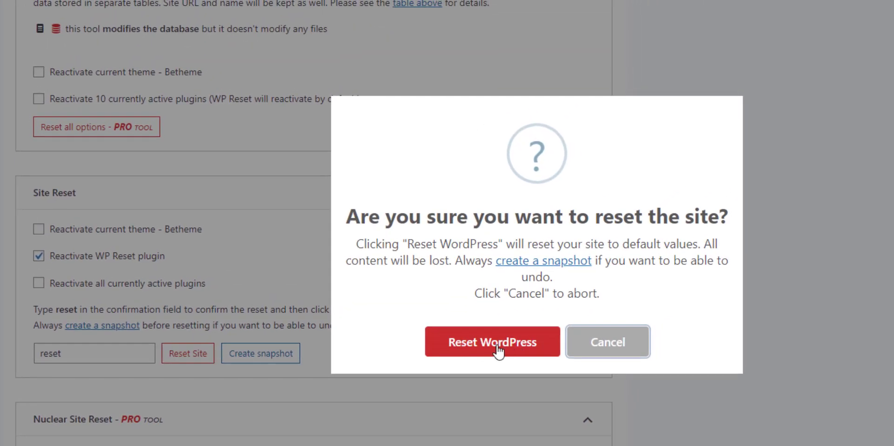
Confirm the WordPress reset, log back in with the admin password, and dismiss the Welcome panel.
click(497, 347)
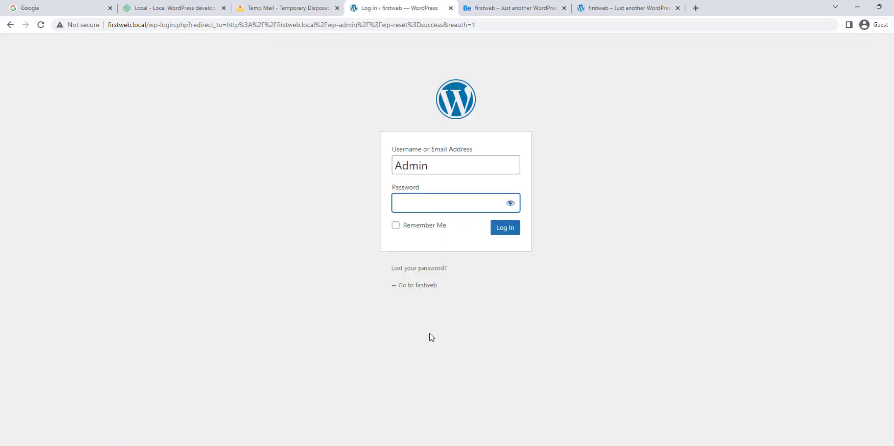
text(••••)
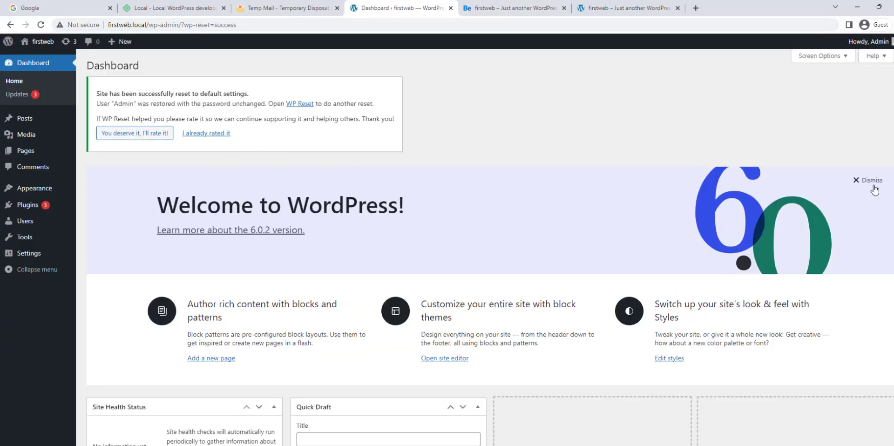
click(872, 180)
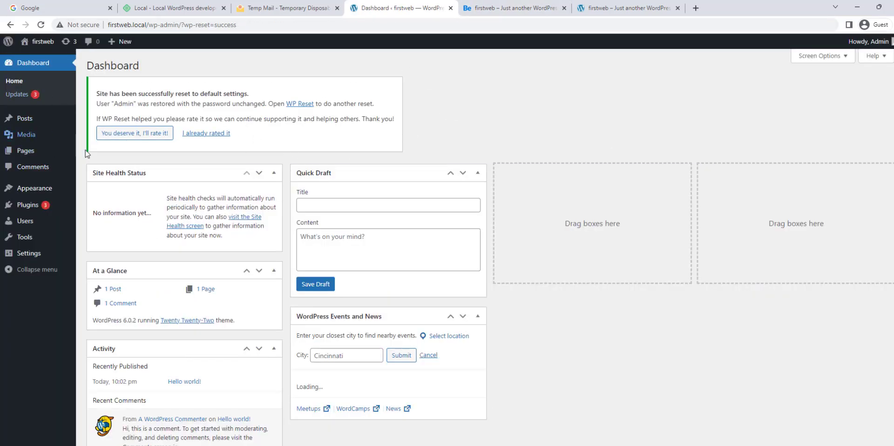
Reload the front-end tab to confirm the default theme, then return to the Dashboard tab.
mouse_move(41, 189)
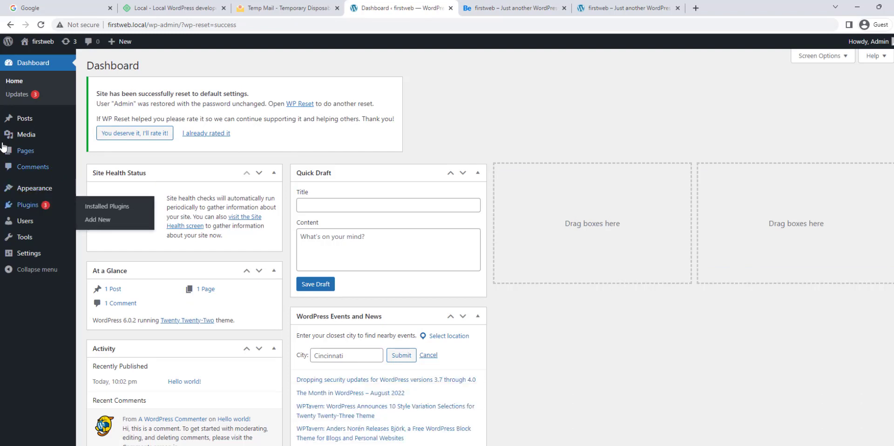
mouse_move(28, 209)
click(511, 8)
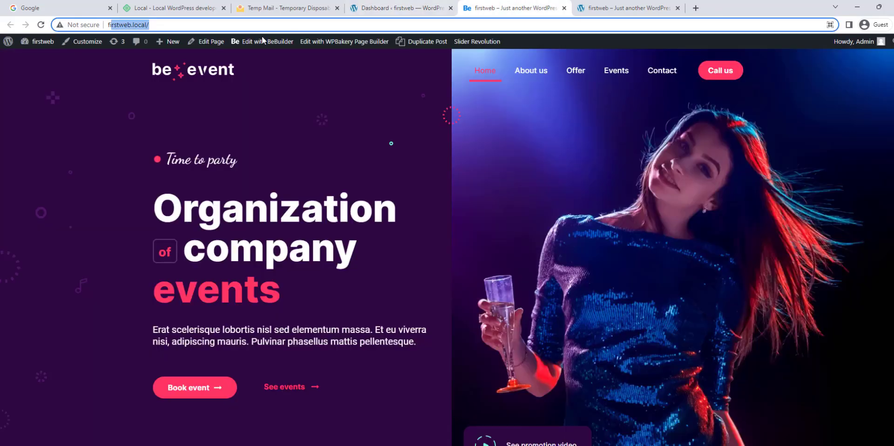
click(41, 25)
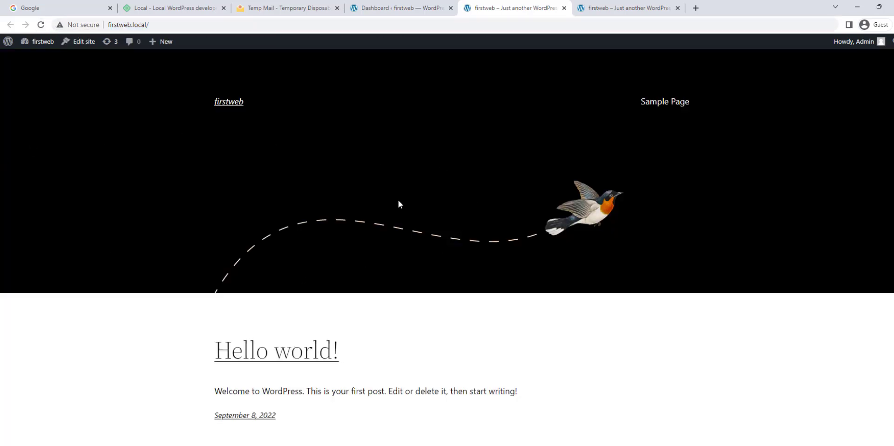
scroll(398, 203, down, 3)
scroll(474, 193, up, 3)
click(387, 10)
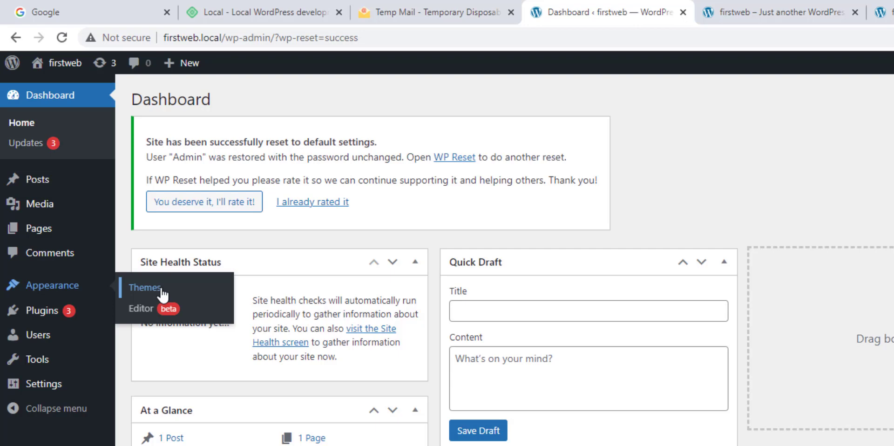
In Appearance > Themes, review Betheme's details and activate the Betheme theme.
click(162, 294)
click(364, 152)
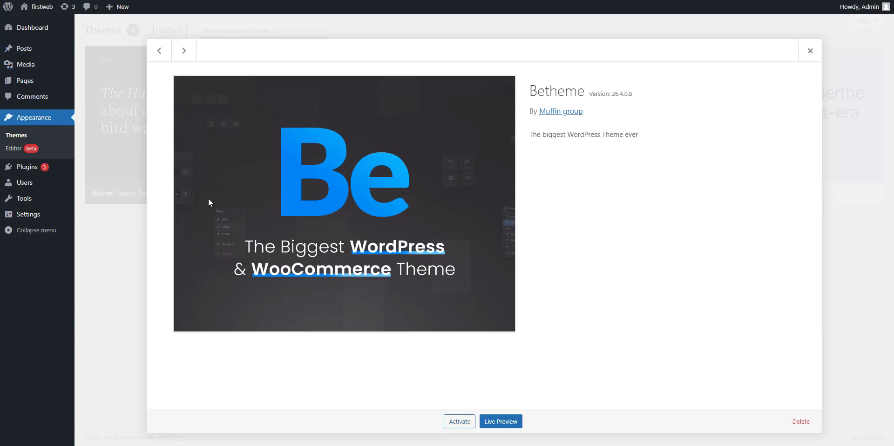
click(140, 286)
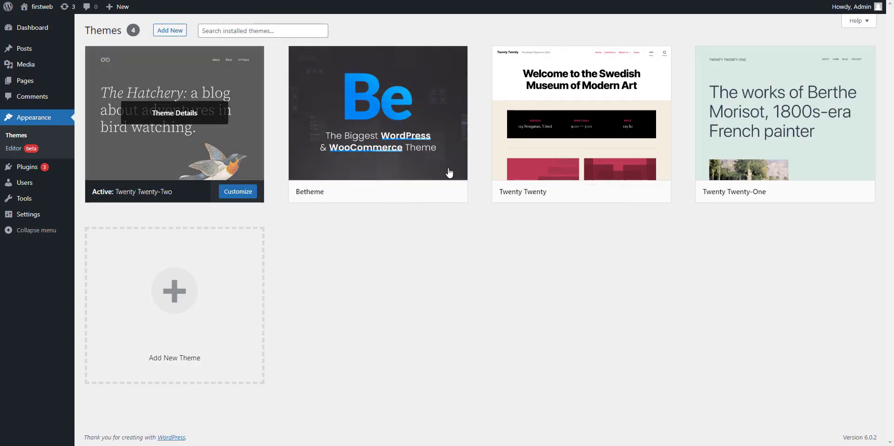
mouse_move(365, 158)
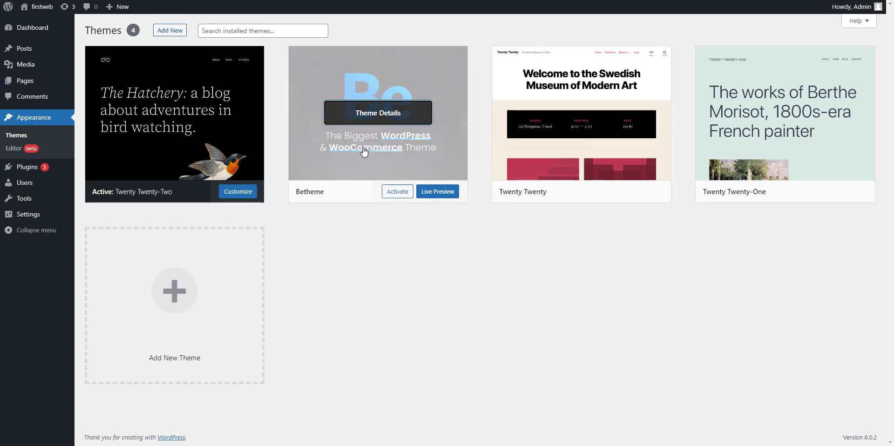
click(363, 151)
click(462, 424)
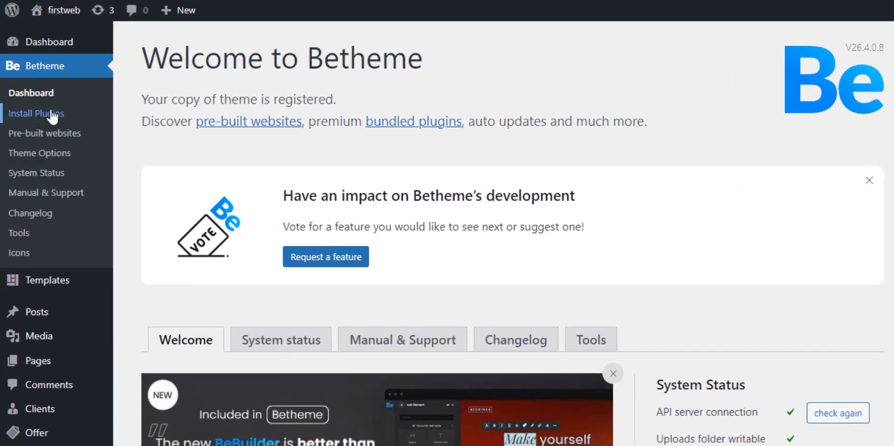
In Betheme > Install Plugins, select all bundled plugins, apply bulk Activate, and close Elementor's wizard.
click(53, 114)
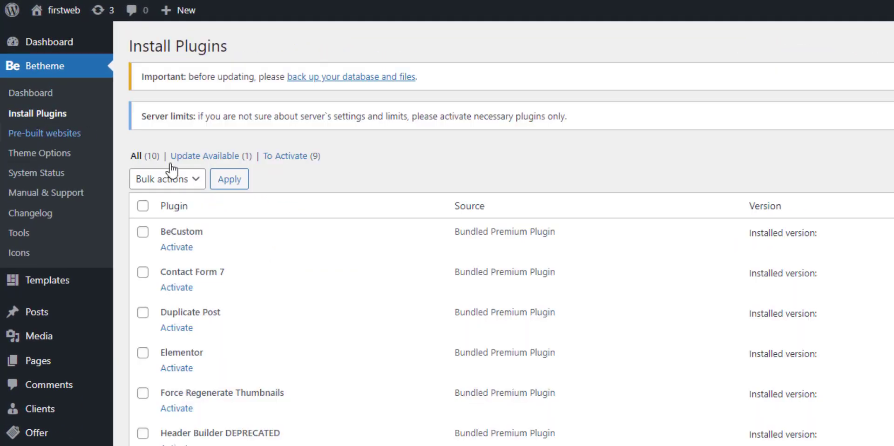
scroll(265, 328, down, 3)
click(108, 102)
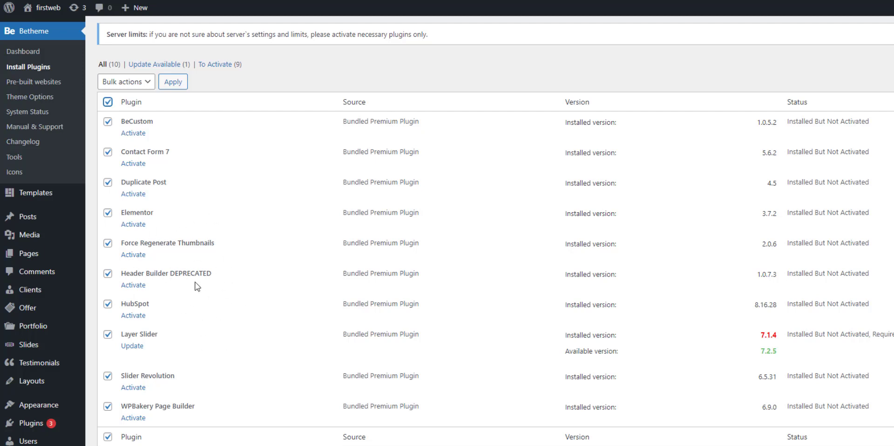
click(138, 89)
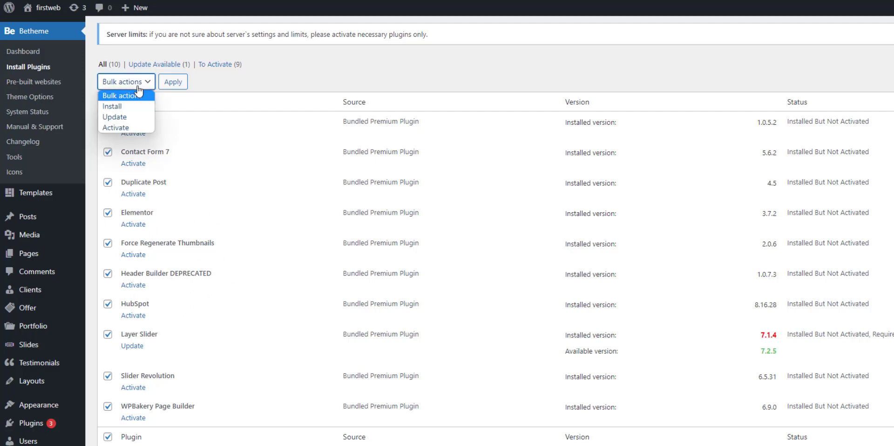
click(126, 129)
click(175, 85)
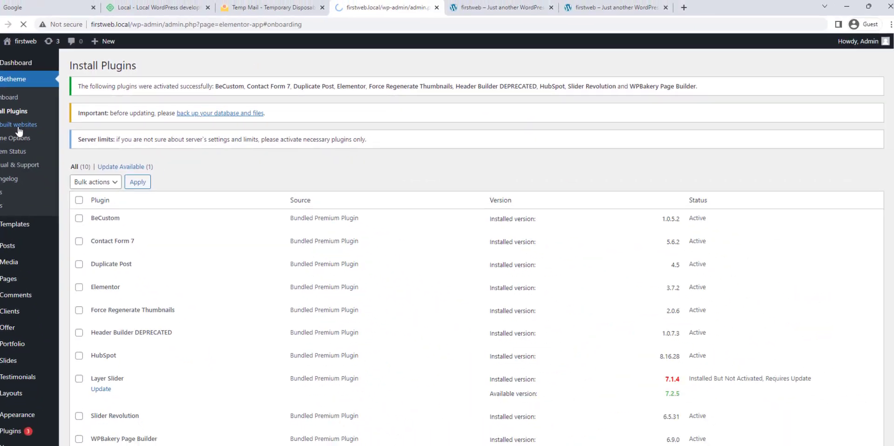
click(69, 176)
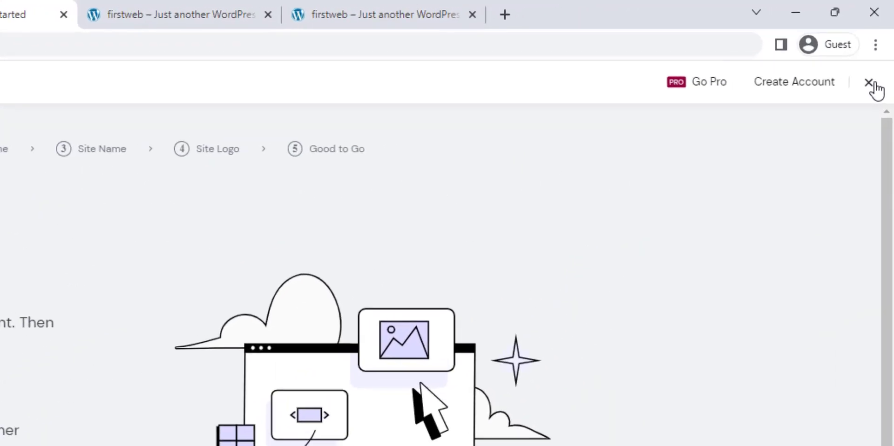
click(870, 84)
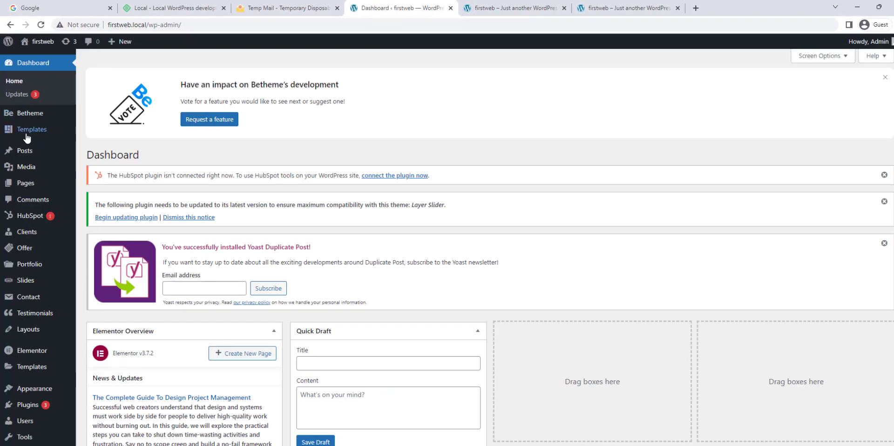
Open Betheme's pre-built websites library and scroll through the demo grid.
mouse_move(32, 113)
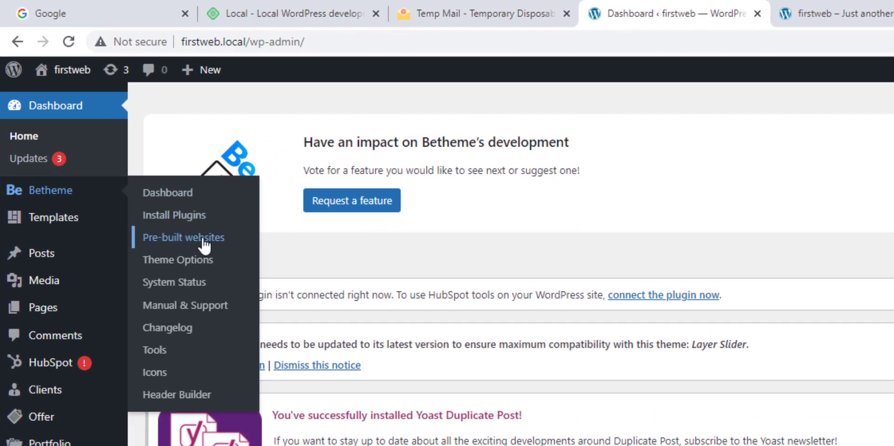
click(204, 240)
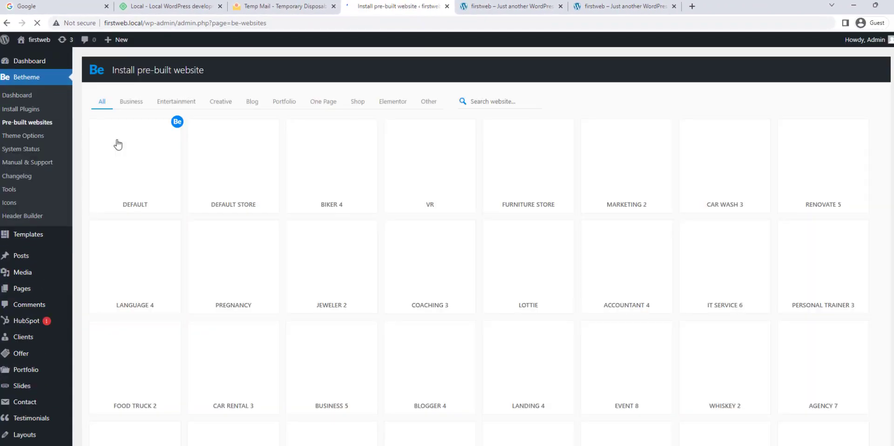
scroll(604, 305, down, 2)
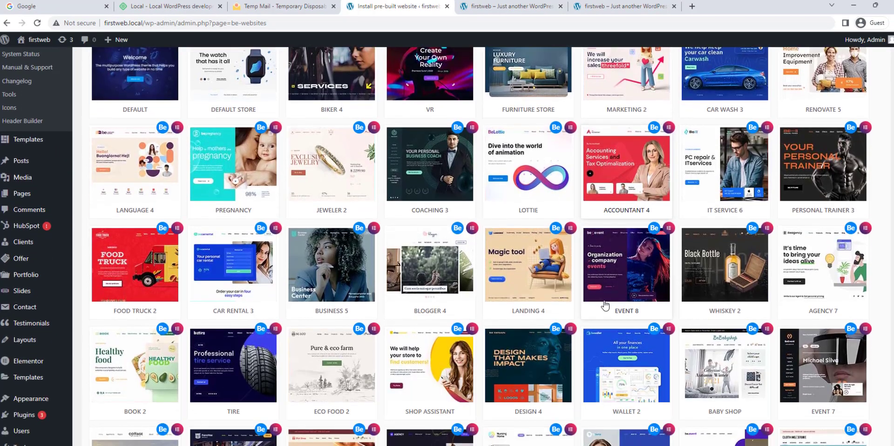
scroll(605, 306, down, 1)
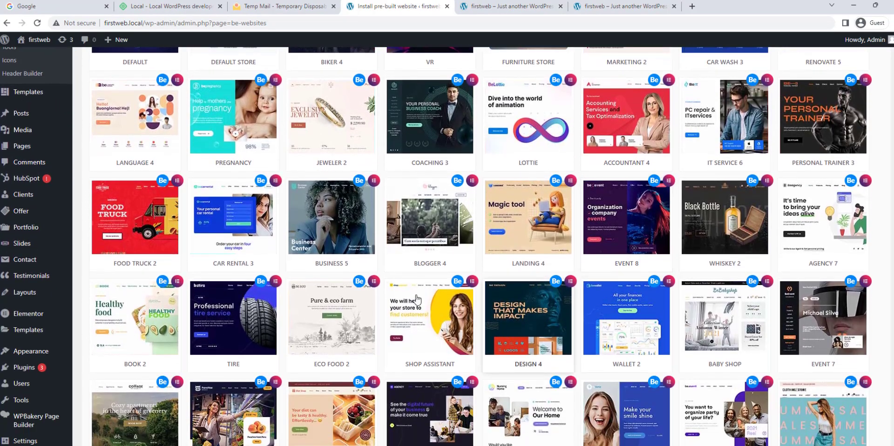
Reload the site's front-end tab, then return and scroll the demo grid down to Mechanic 7.
click(511, 3)
click(38, 23)
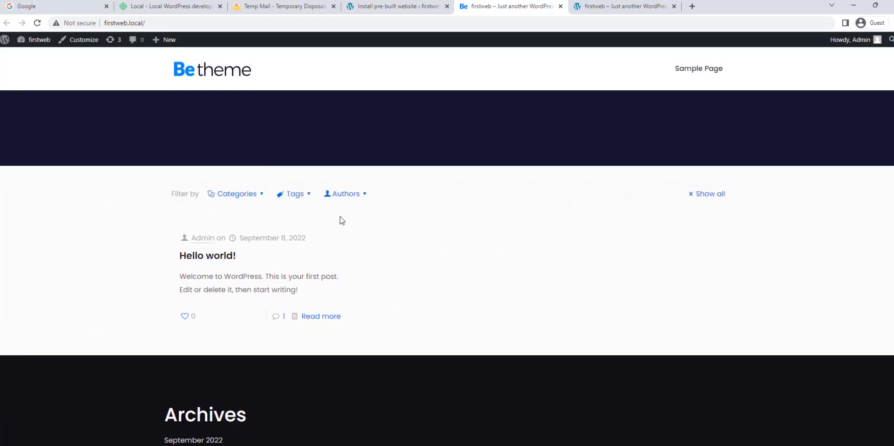
click(394, 5)
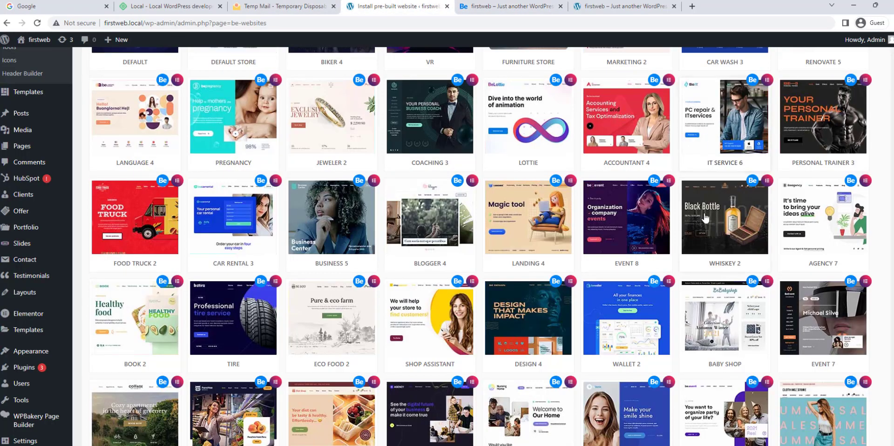
scroll(705, 217, down, 3)
scroll(392, 169, up, 2)
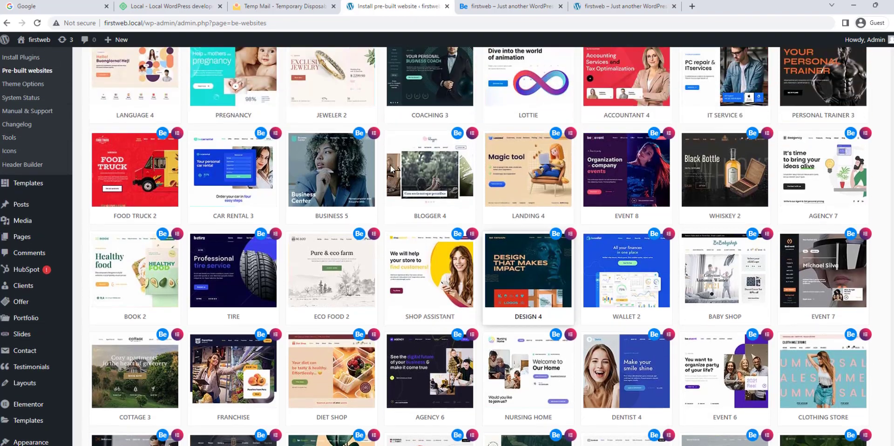
scroll(425, 221, down, 5)
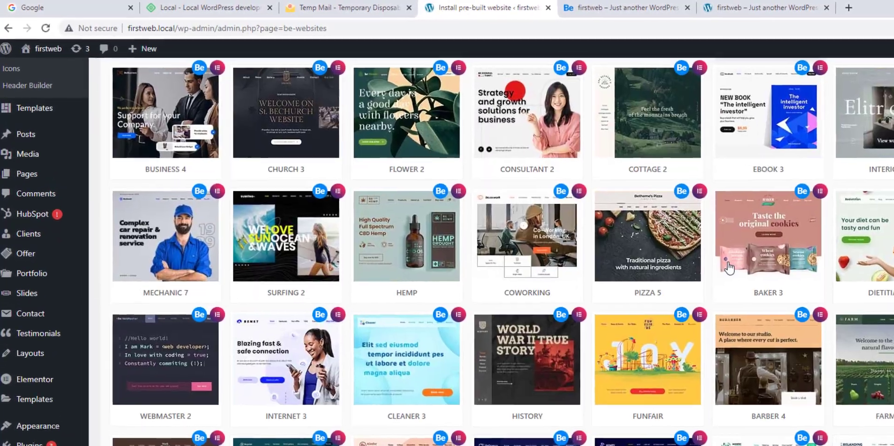
scroll(582, 279, down, 1)
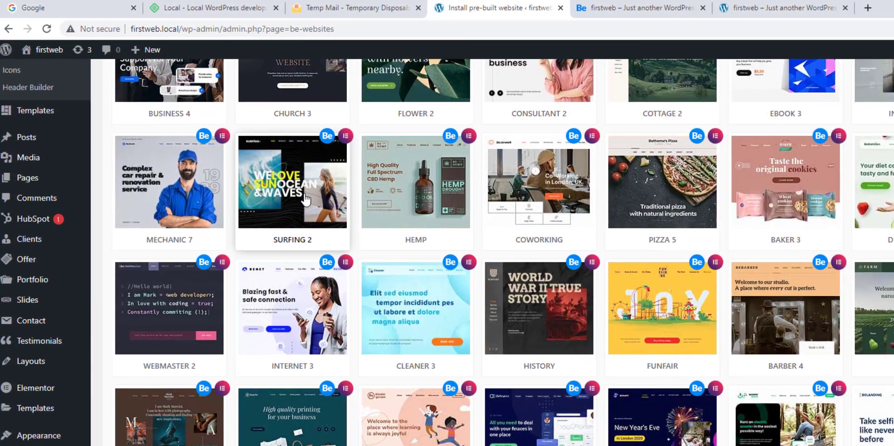
Install the Mechanic 7 demo, skipping the database reset, then view the firstweb front-end tab.
click(184, 198)
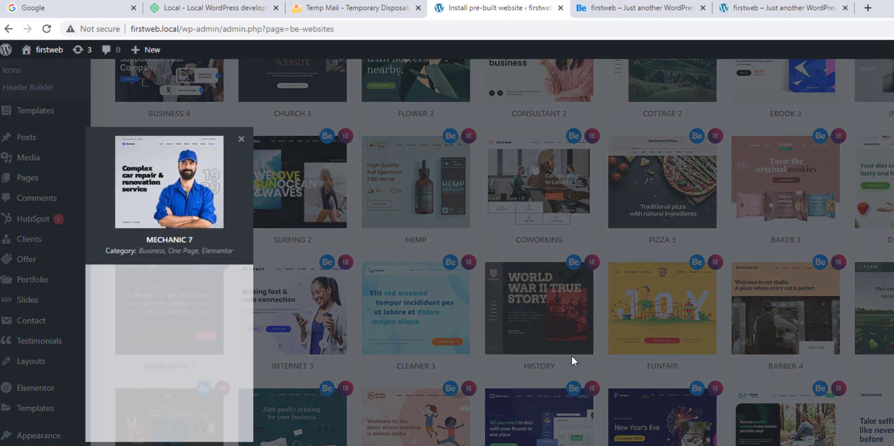
click(211, 395)
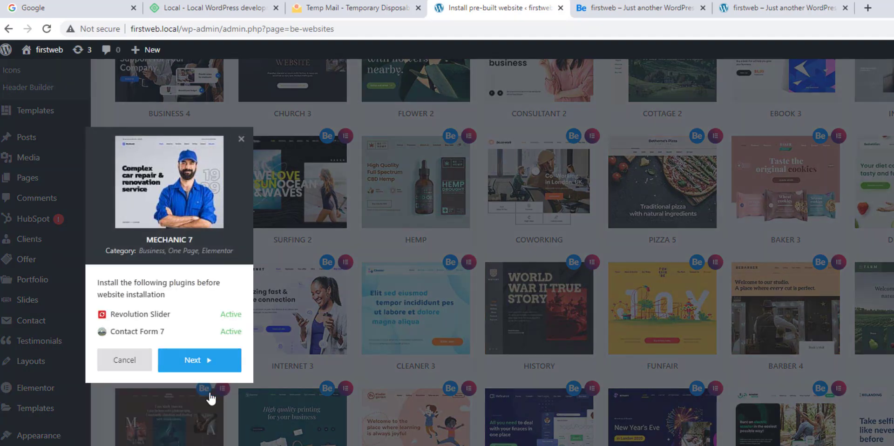
click(207, 362)
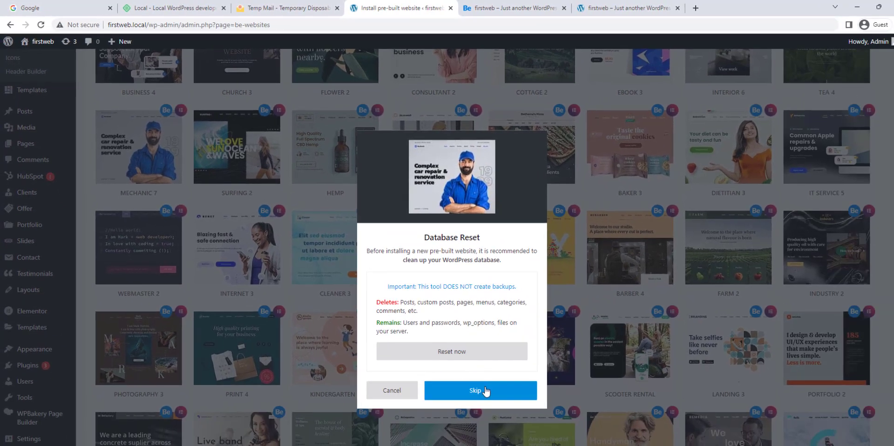
click(531, 432)
click(481, 390)
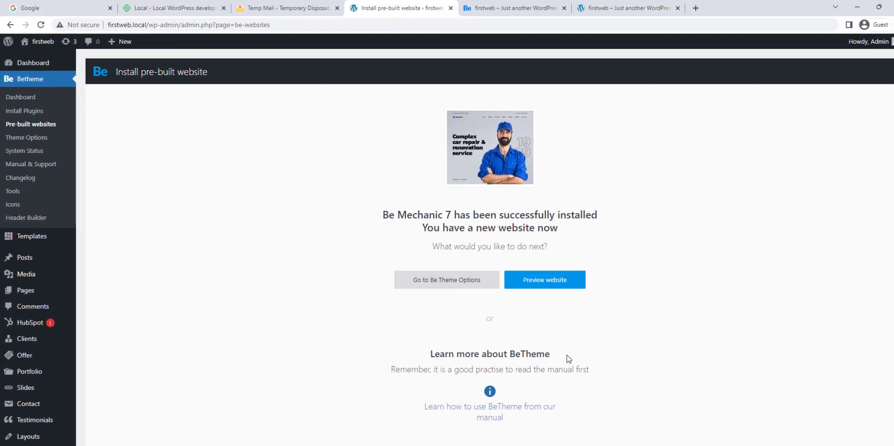
click(520, 6)
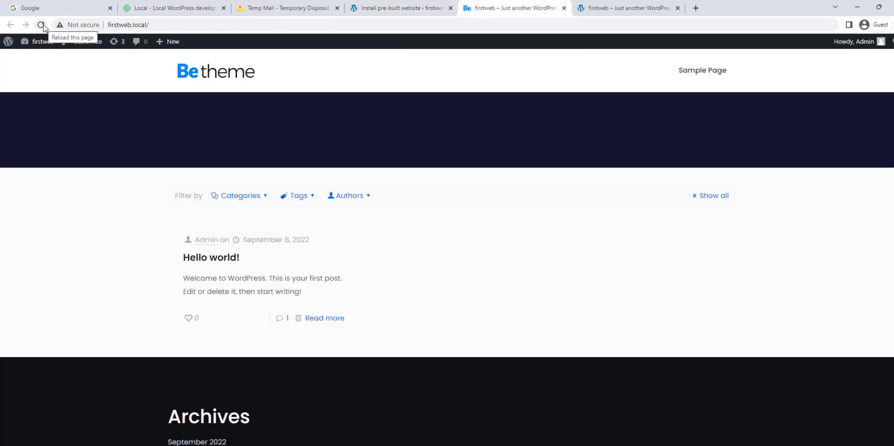
Preview the installed Mechanic website and scroll down its home page to the contact addresses.
click(398, 8)
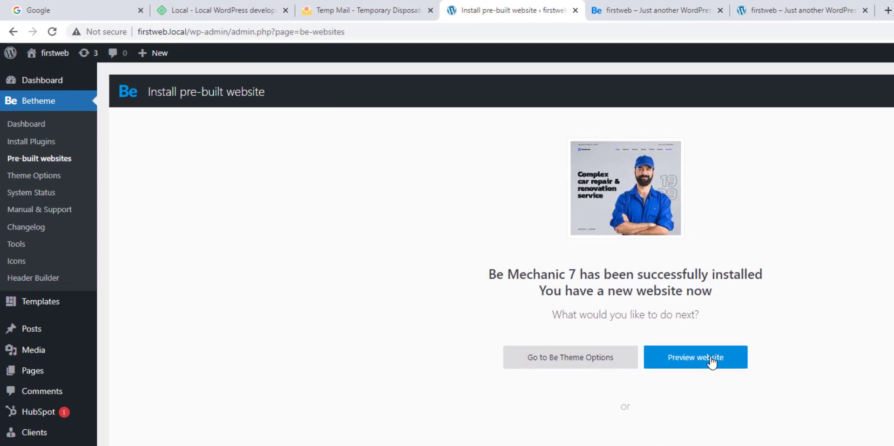
click(711, 360)
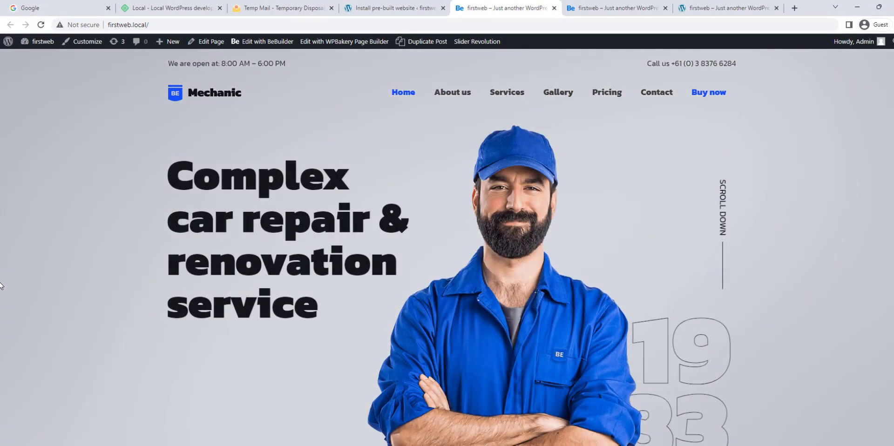
scroll(0, 285, down, 10)
scroll(1, 286, down, 15)
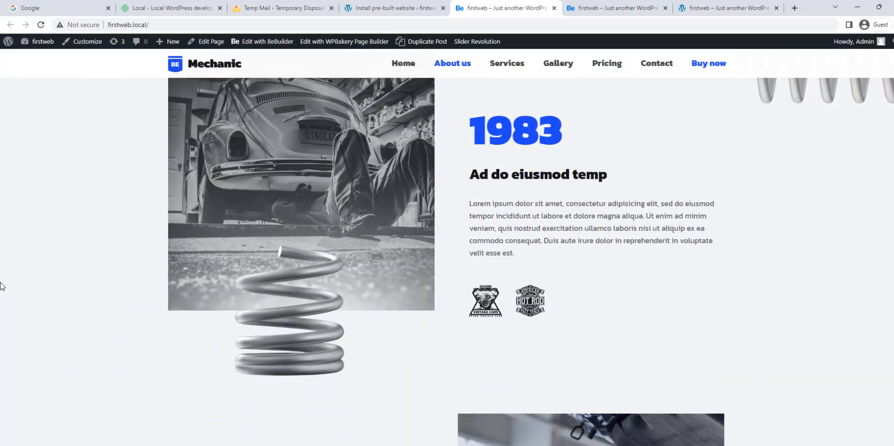
scroll(3, 291, down, 15)
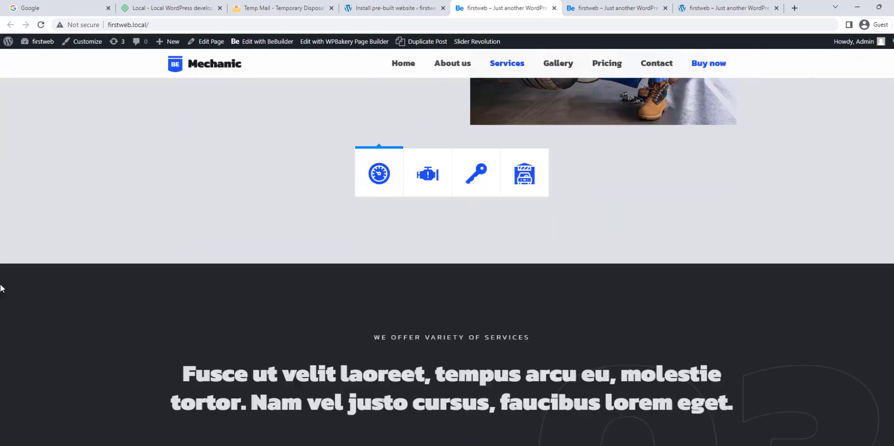
scroll(2, 298, down, 15)
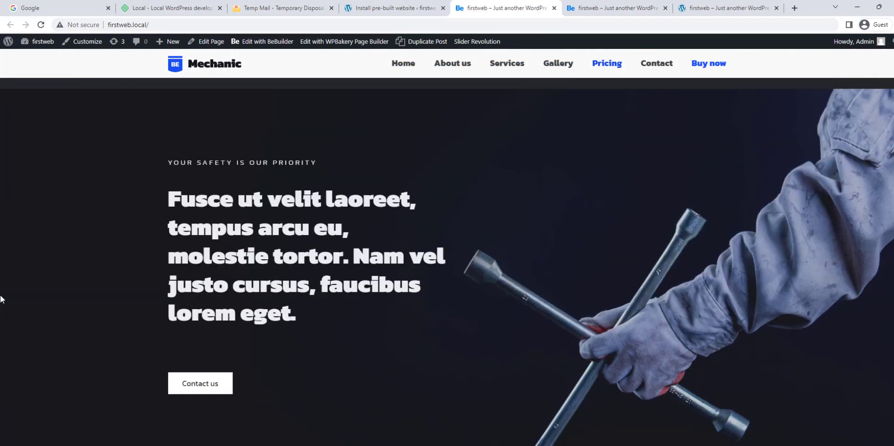
scroll(2, 300, down, 6)
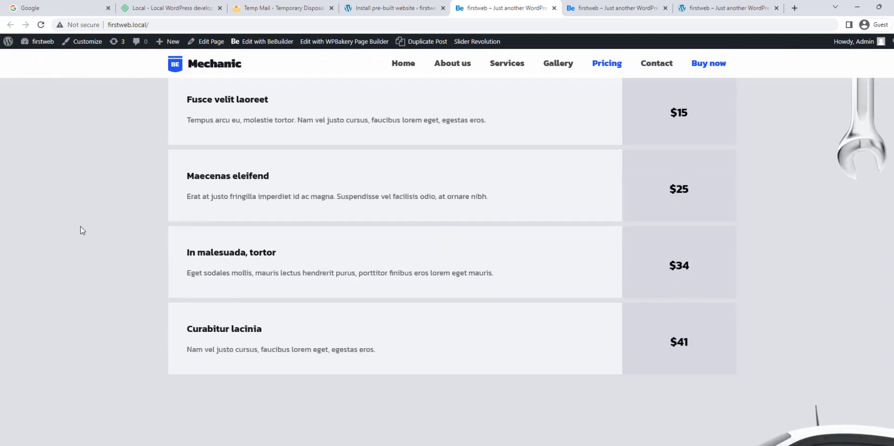
scroll(384, 299, down, 15)
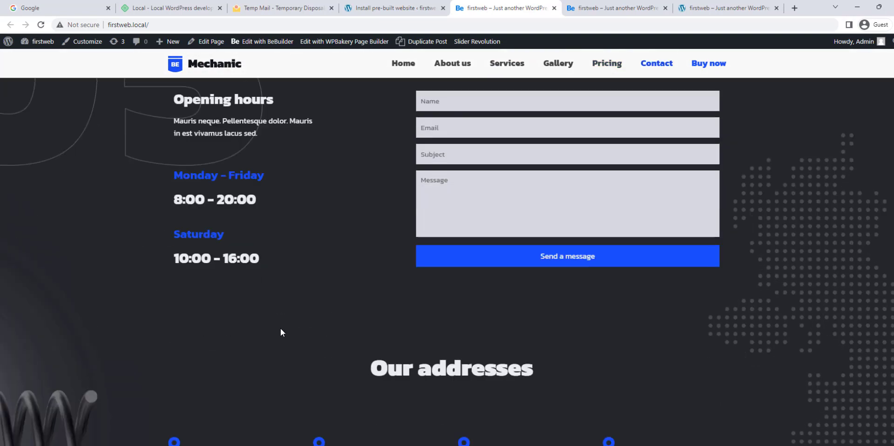
scroll(412, 337, down, 6)
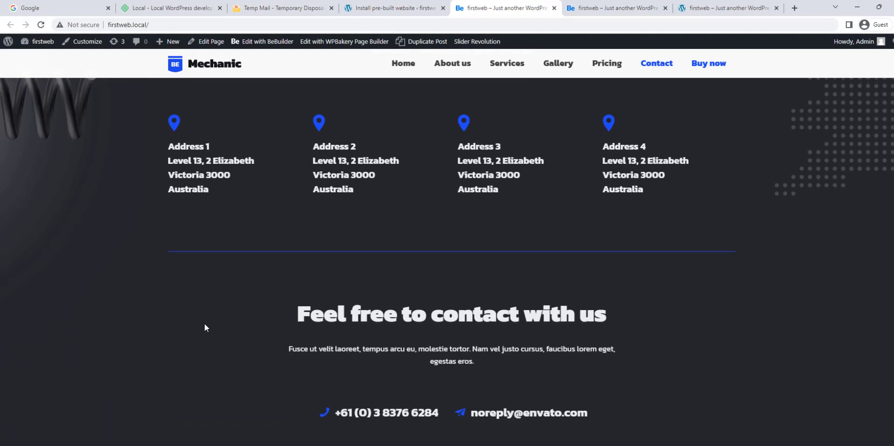
click(397, 10)
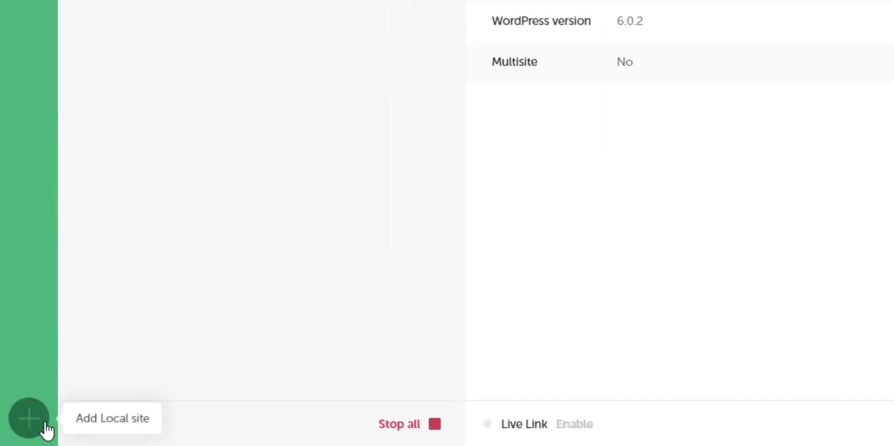
Start a new Local site named 'secondweb' with the Preferred environment.
click(20, 435)
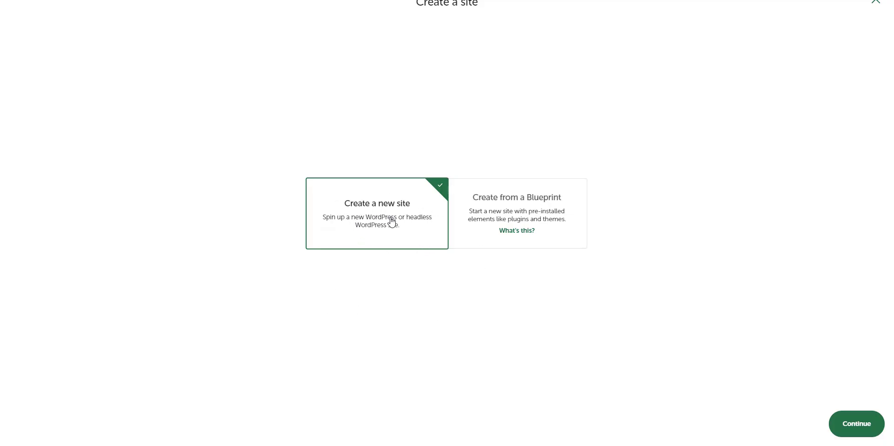
click(853, 425)
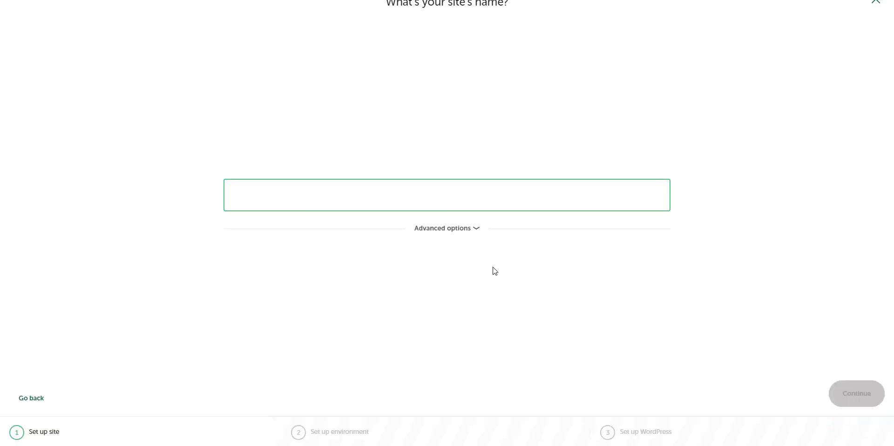
text(secondweb)
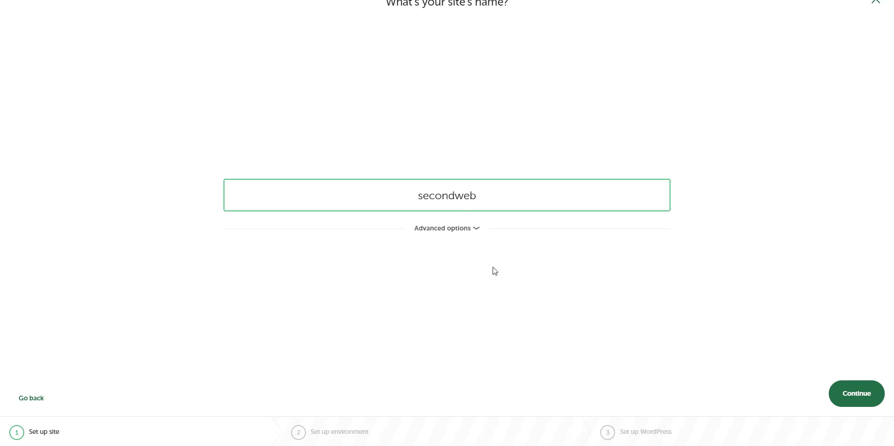
click(857, 396)
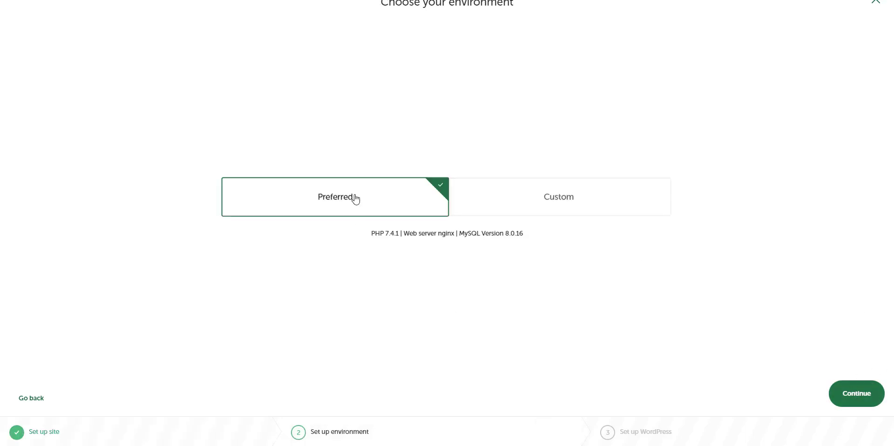
click(850, 396)
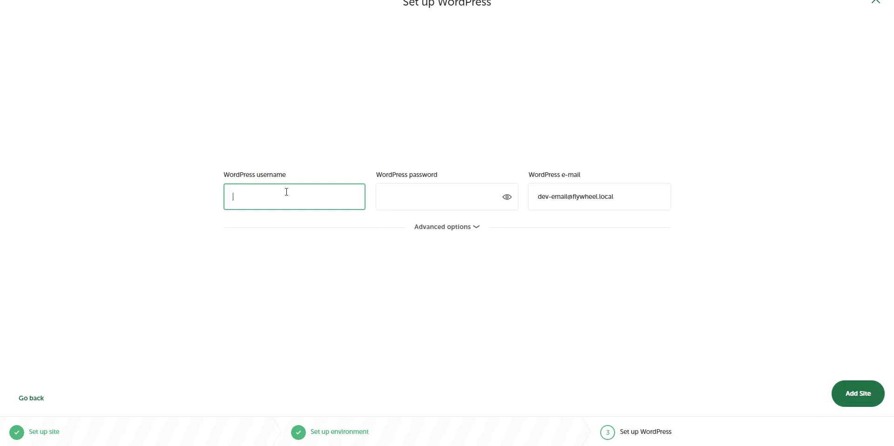
Enter the WordPress admin username and password, and add the site.
text(Umer)
key(Tab)
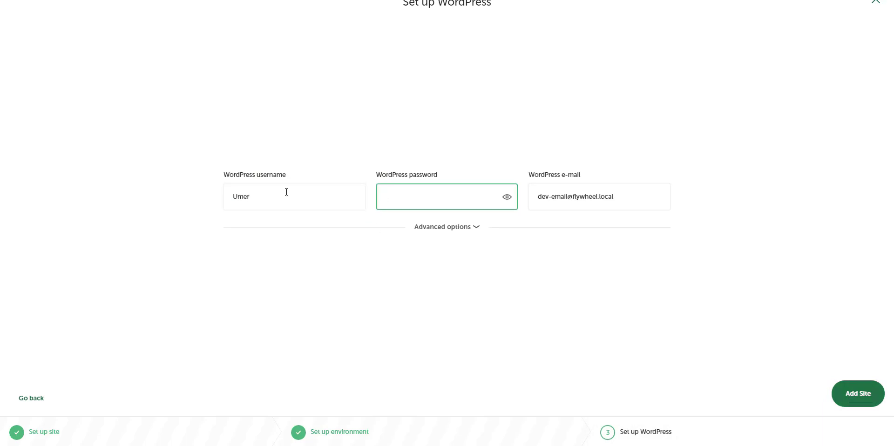
text(1234)
click(862, 402)
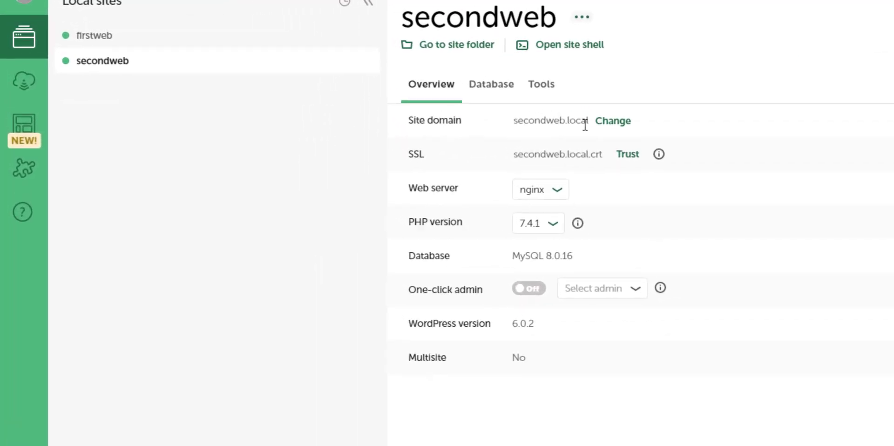
Select and copy the secondweb.local domain.
drag(588, 122, 514, 126)
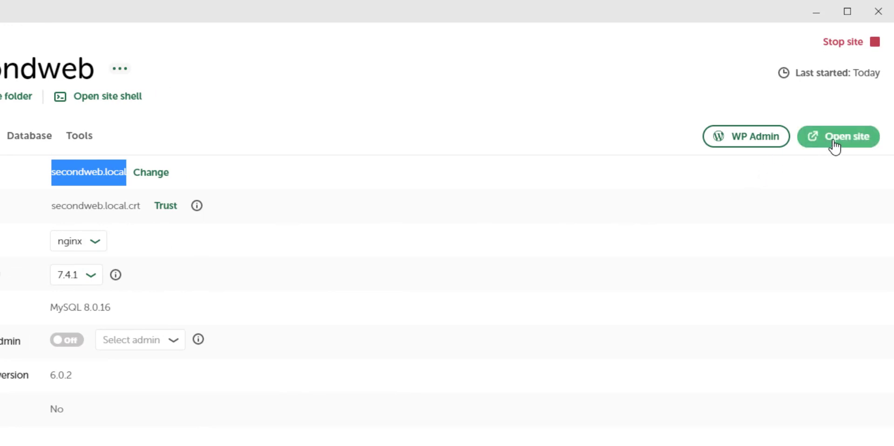
right_click(67, 176)
click(93, 188)
Open secondweb in the browser, check its address, and switch back to Local.
click(846, 149)
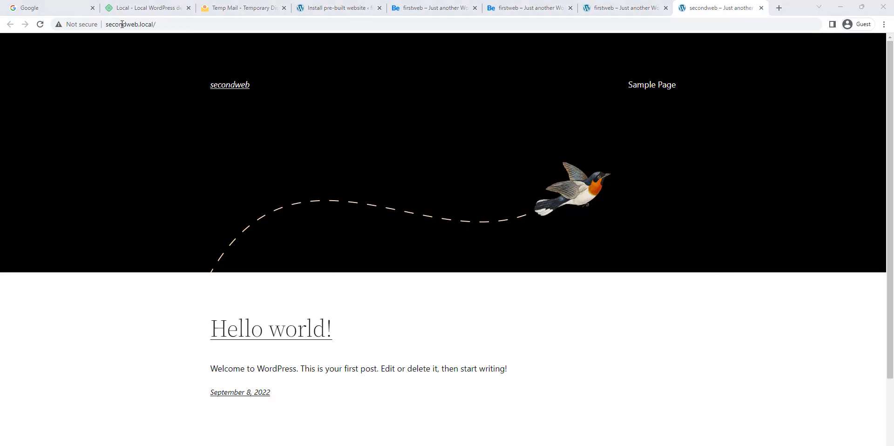
click(146, 23)
key(End)
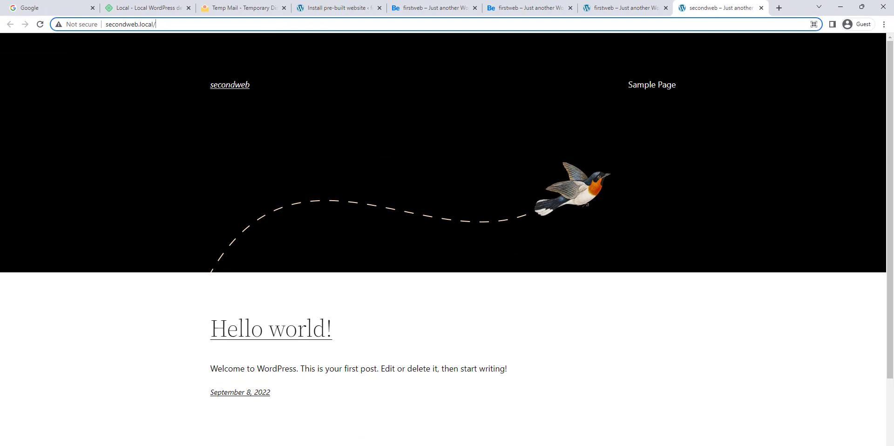
key(alt+Tab)
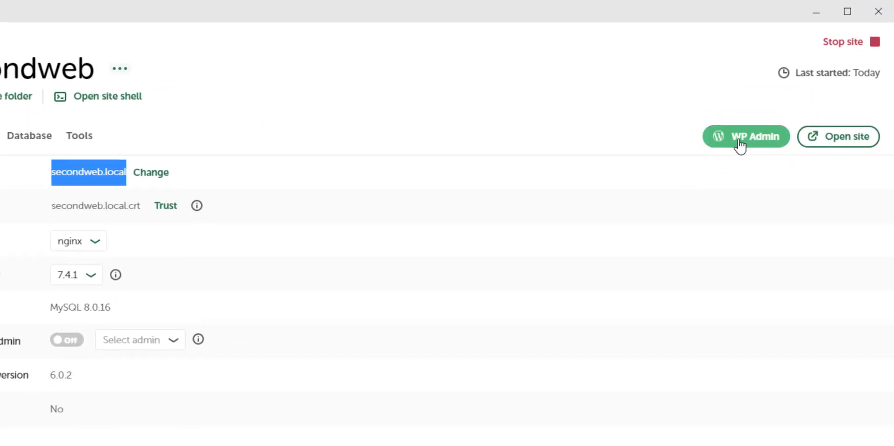
Log in to the secondweb WordPress admin with the site's username and password.
click(744, 146)
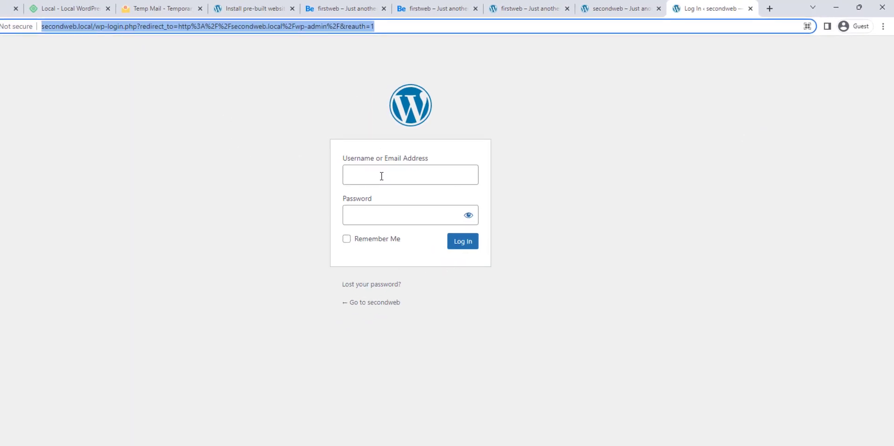
click(381, 176)
text(Umer)
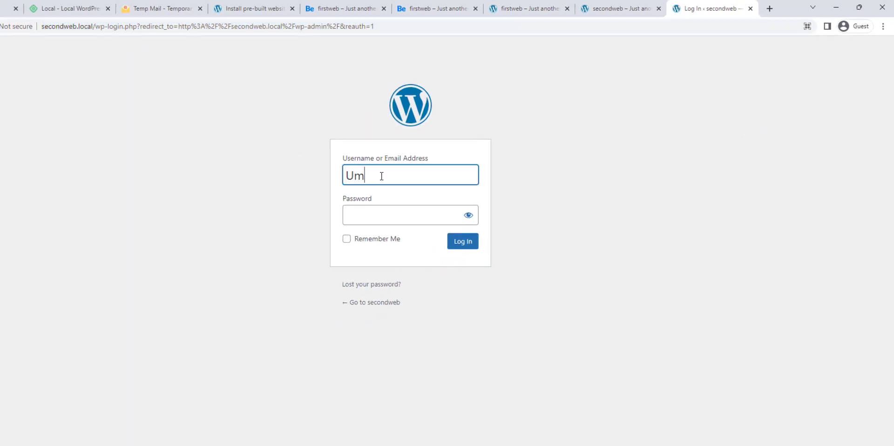
key(Tab)
text(•••)
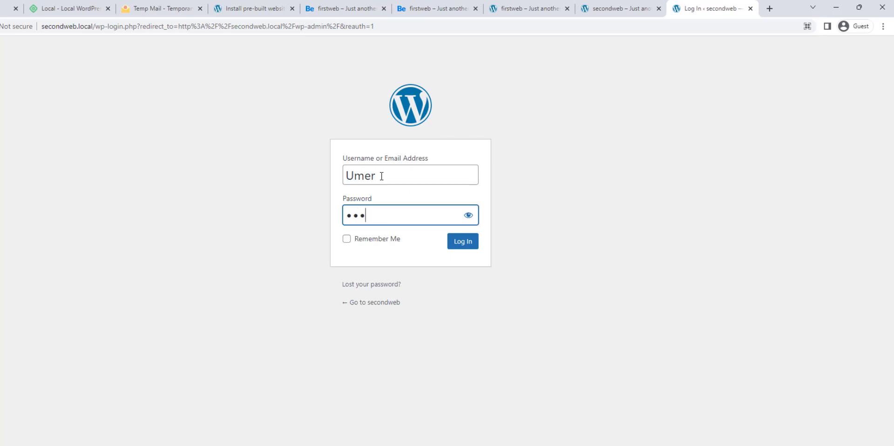
text(•)
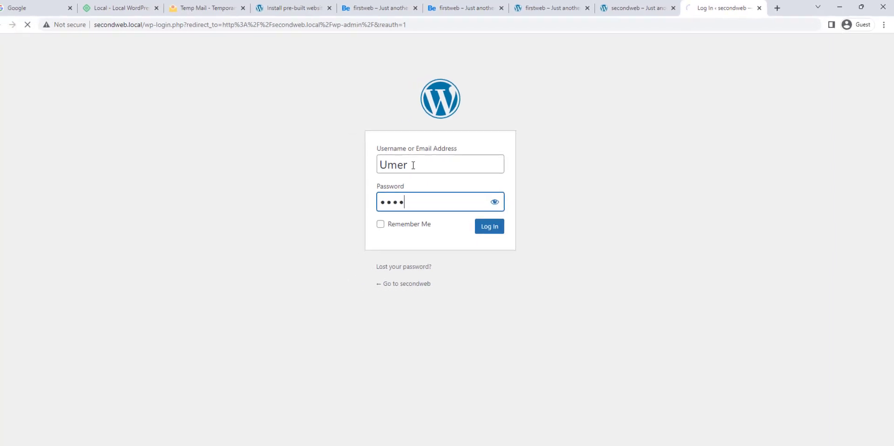
key(Return)
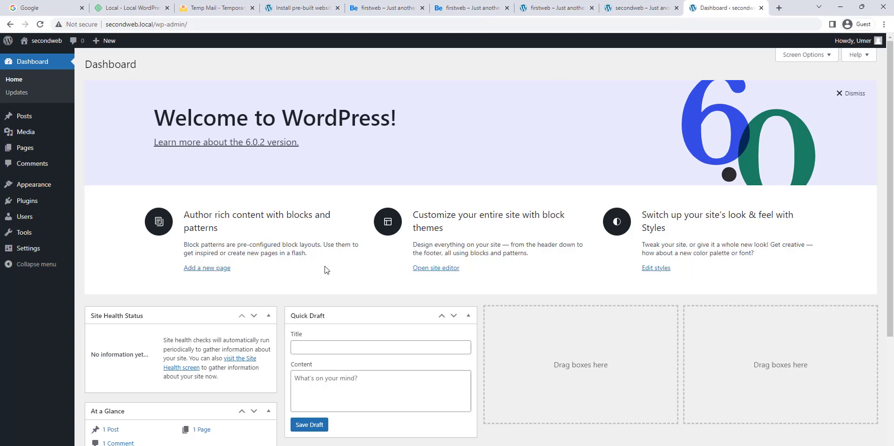
Dismiss the welcome panel, view the three installed themes (Twenty Twenty-Two active), and return to Local.
click(855, 93)
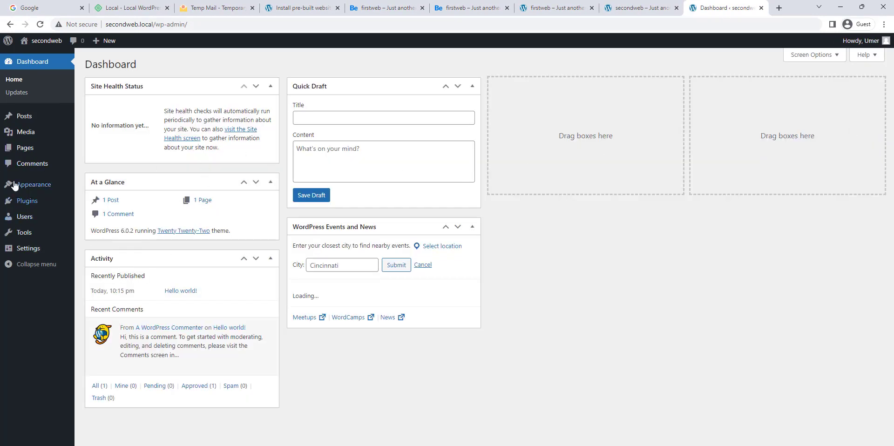
mouse_move(33, 186)
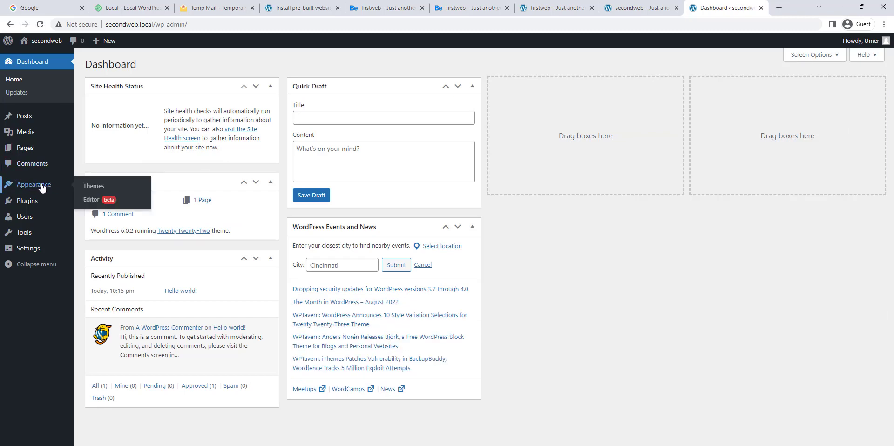
click(87, 189)
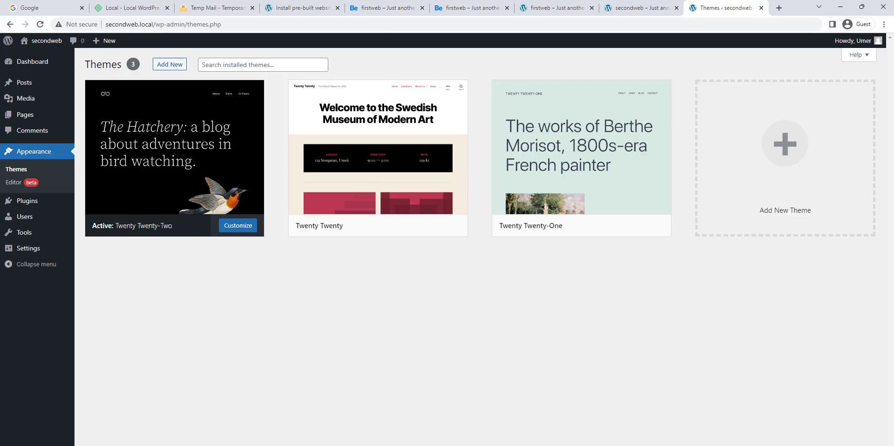
key(alt+Tab)
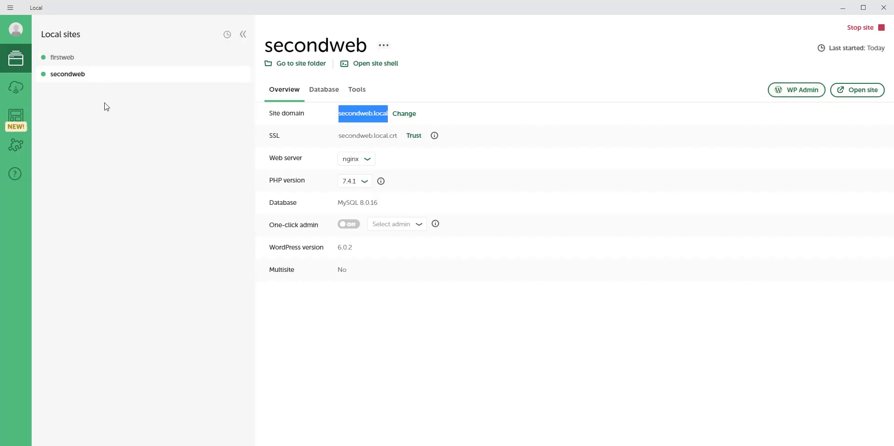